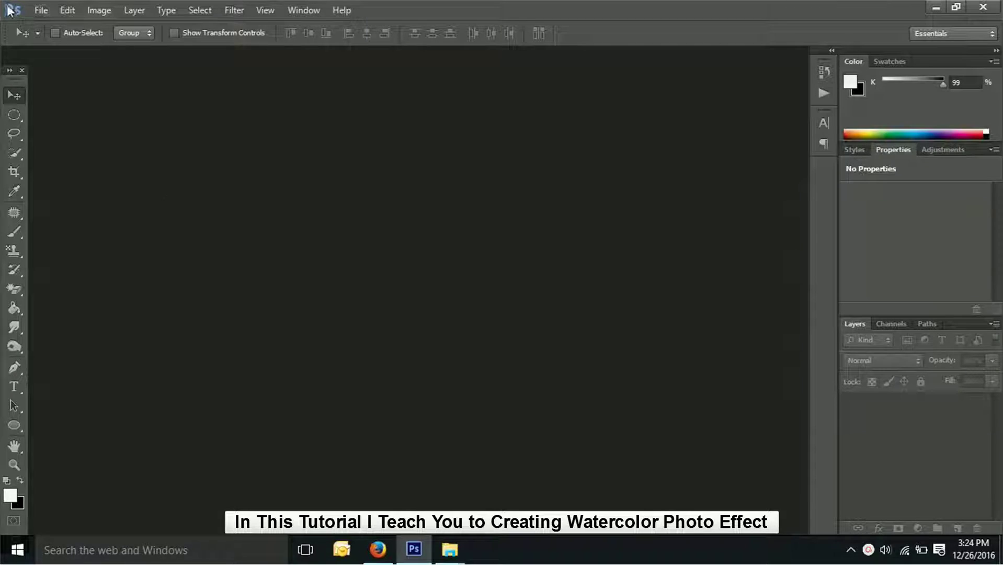
Step: Open the File menu in the empty Photoshop workspace
{"action": "left_click", "coordinate": [40, 10]}
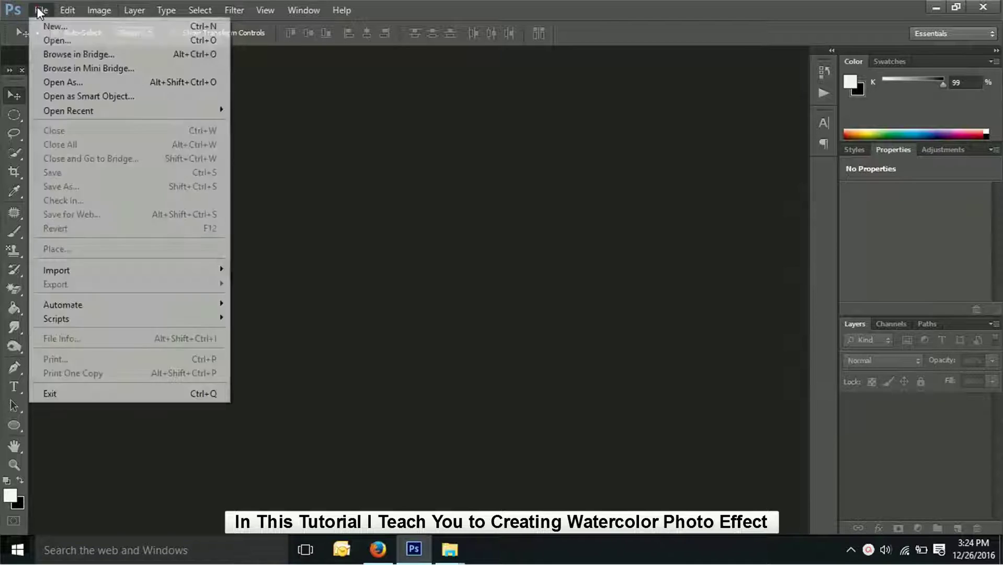
Step: Open the portrait and paint-splash images together and look through both tabs
{"action": "left_click", "coordinate": [50, 38]}
{"action": "left_click_drag", "start_coordinate": [582, 208], "coordinate": [454, 77]}
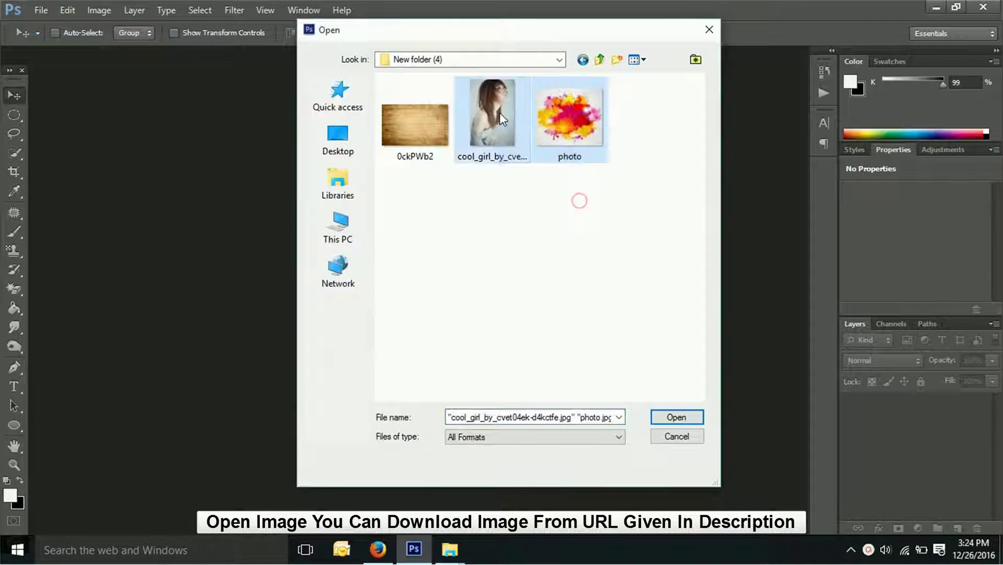
{"action": "left_click", "coordinate": [674, 417]}
{"action": "left_click", "coordinate": [112, 52]}
{"action": "left_click", "coordinate": [253, 52]}
{"action": "left_click", "coordinate": [157, 52]}
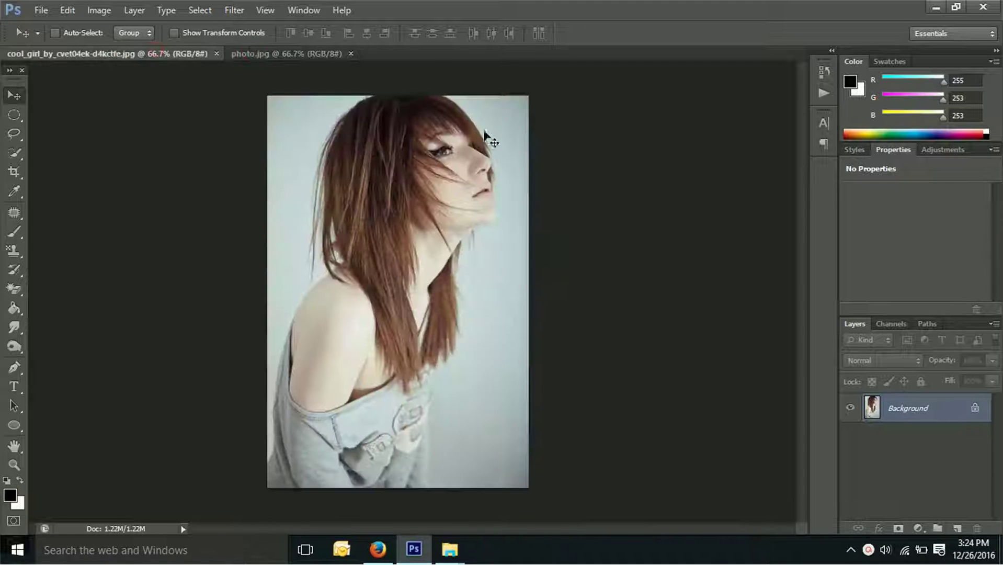
Step: Duplicate the portrait's Background layer and fill the original Background white
{"action": "mouse_move", "coordinate": [930, 408]}
{"action": "left_mouse_down"}
{"action": "mouse_move", "coordinate": [969, 524]}
{"action": "mouse_move", "coordinate": [958, 528]}
{"action": "left_mouse_up"}
{"action": "left_click", "coordinate": [914, 437]}
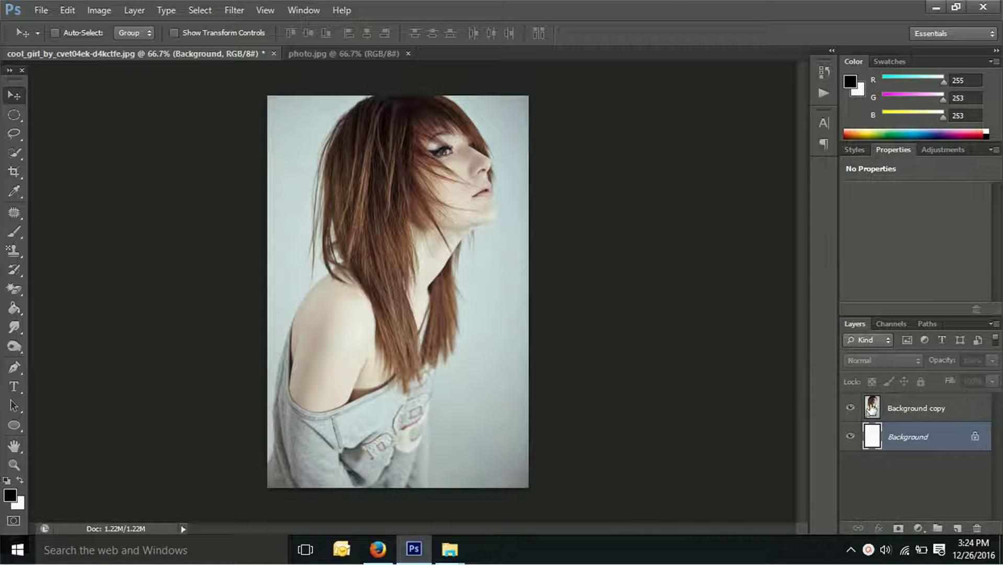
{"action": "left_click", "coordinate": [871, 409]}
{"action": "left_click", "coordinate": [334, 55]}
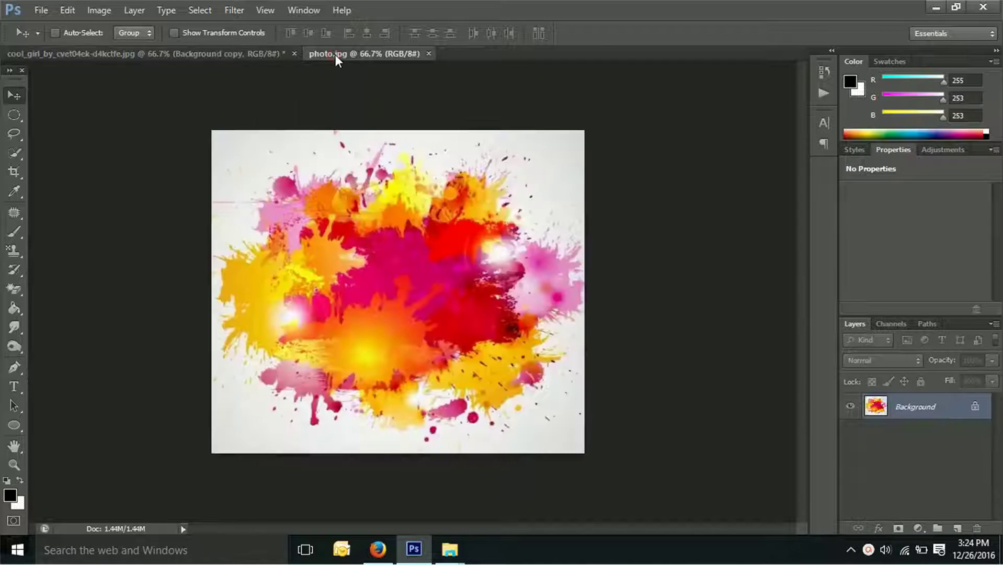
Step: Import the splash as Layer 1, scale it past the canvas edges, and stack it below Background copy
{"action": "mouse_move", "coordinate": [339, 137]}
{"action": "left_mouse_down"}
{"action": "mouse_move", "coordinate": [237, 56]}
{"action": "mouse_move", "coordinate": [312, 154]}
{"action": "left_mouse_up"}
{"action": "left_click_drag", "start_coordinate": [348, 219], "coordinate": [349, 219]}
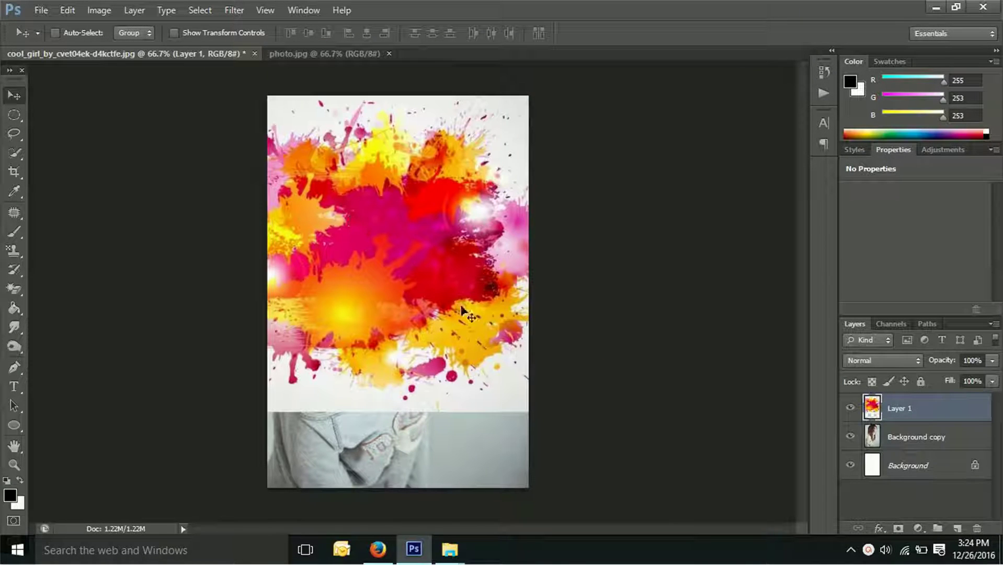
{"action": "key", "text": "ctrl+t"}
{"action": "left_click_drag", "start_coordinate": [565, 414], "coordinate": [645, 540]}
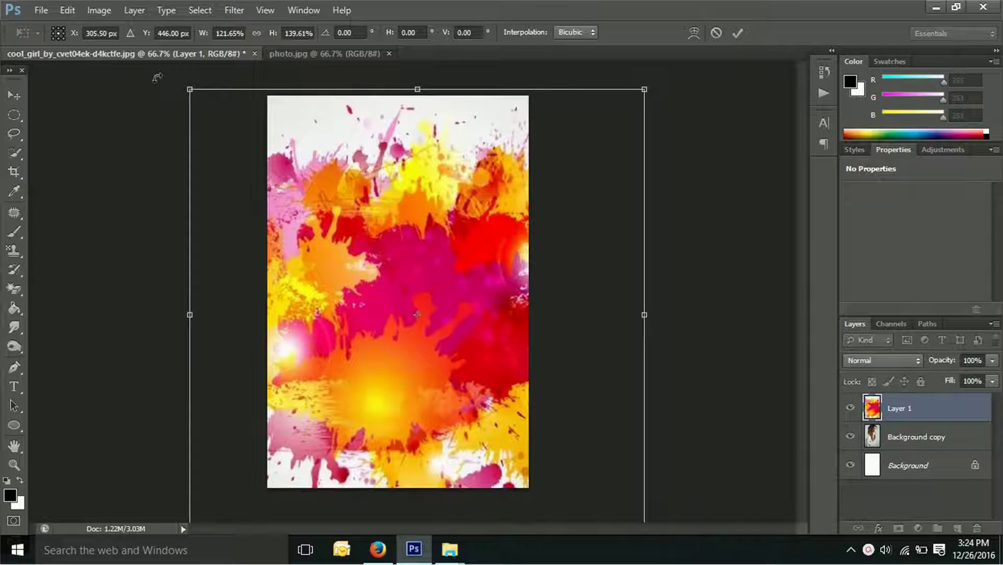
{"action": "left_click_drag", "start_coordinate": [189, 88], "coordinate": [177, 60]}
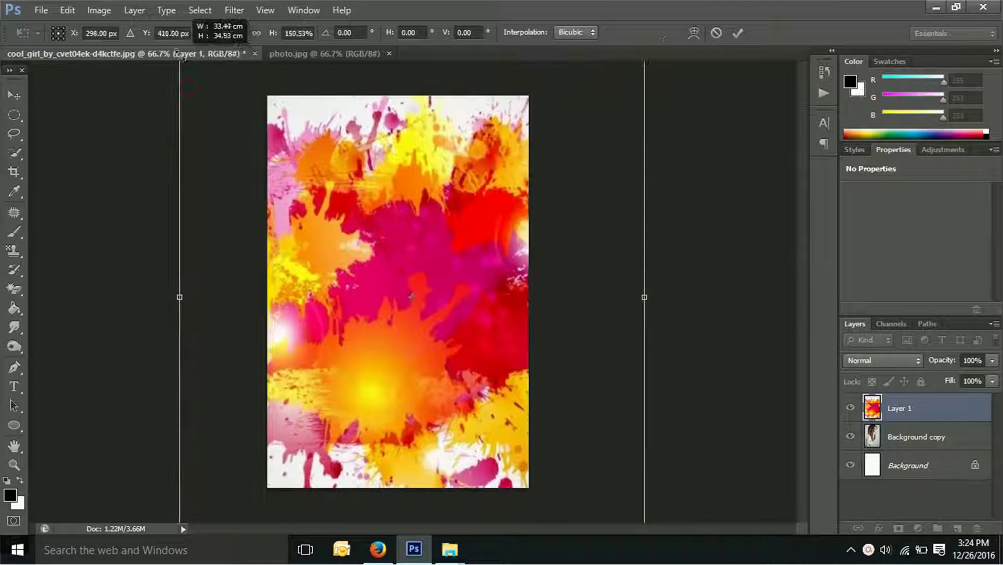
{"action": "left_click", "coordinate": [736, 34]}
{"action": "left_click_drag", "start_coordinate": [876, 411], "coordinate": [882, 432]}
{"action": "left_click", "coordinate": [875, 409]}
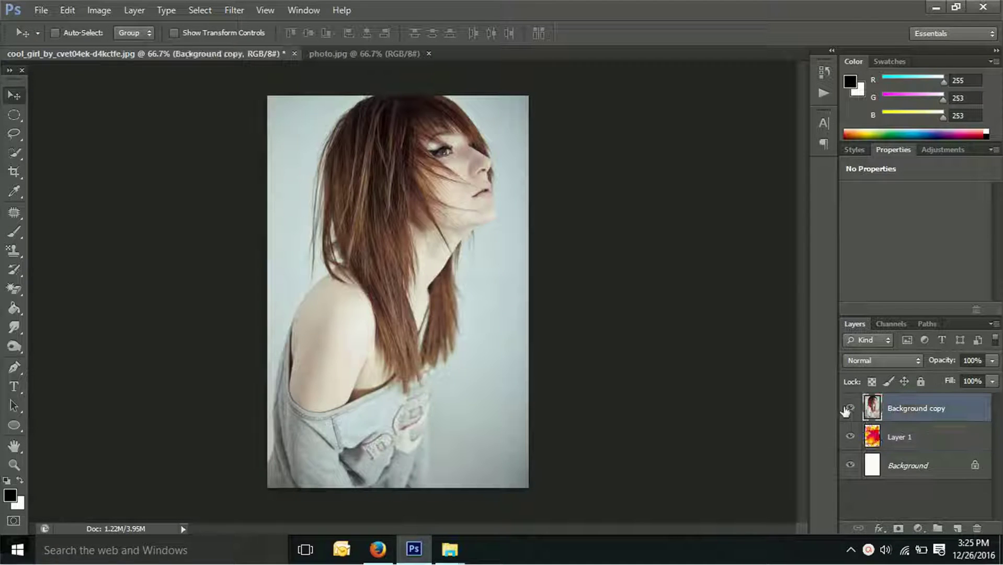
Step: Select the whole canvas and copy the merged portrait image
{"action": "left_click", "coordinate": [208, 10]}
{"action": "left_click", "coordinate": [209, 22]}
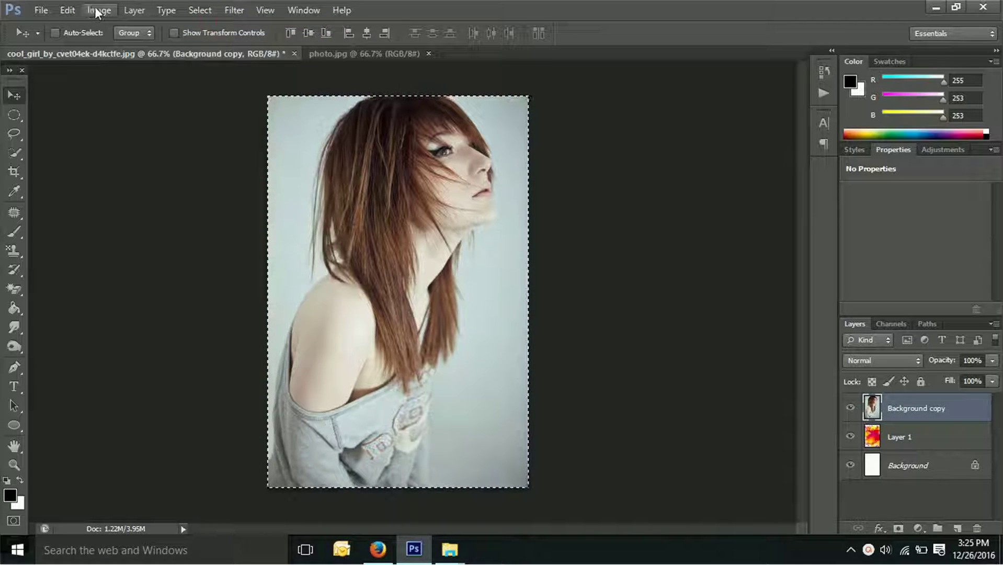
{"action": "left_click", "coordinate": [70, 10]}
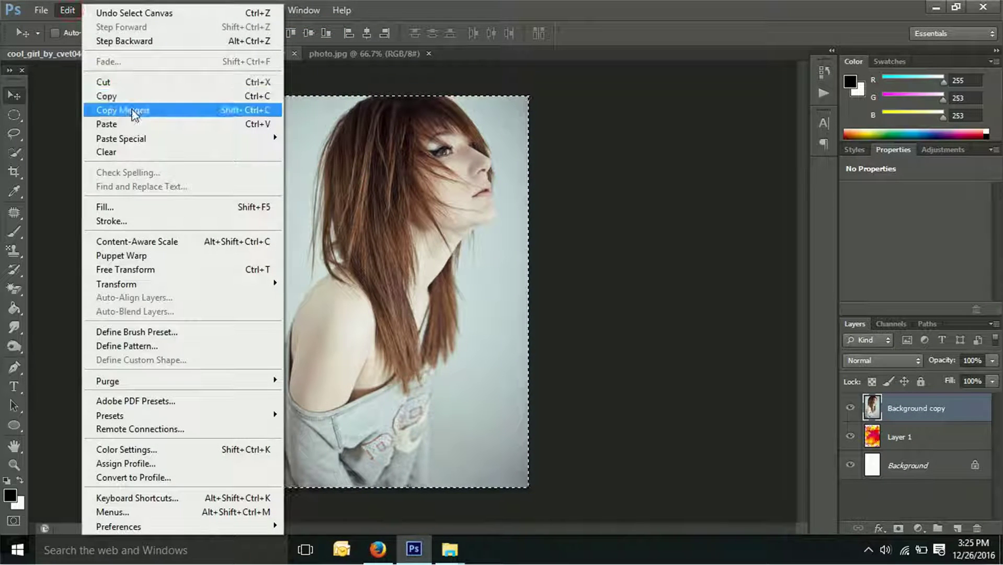
{"action": "left_click", "coordinate": [131, 110]}
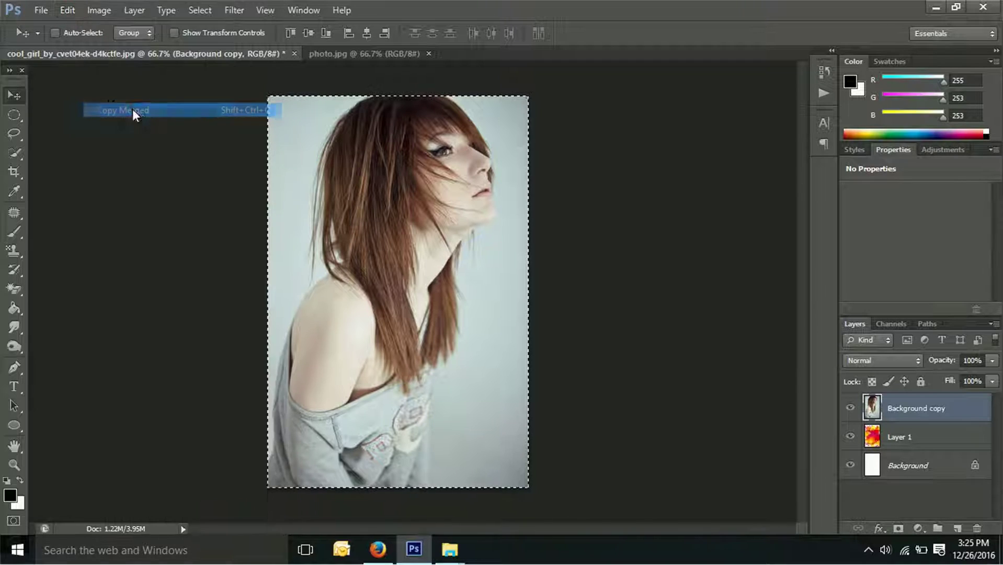
Step: Add a layer mask to the splash layer and paste the portrait into it in place
{"action": "left_click", "coordinate": [879, 434]}
{"action": "left_click", "coordinate": [899, 528]}
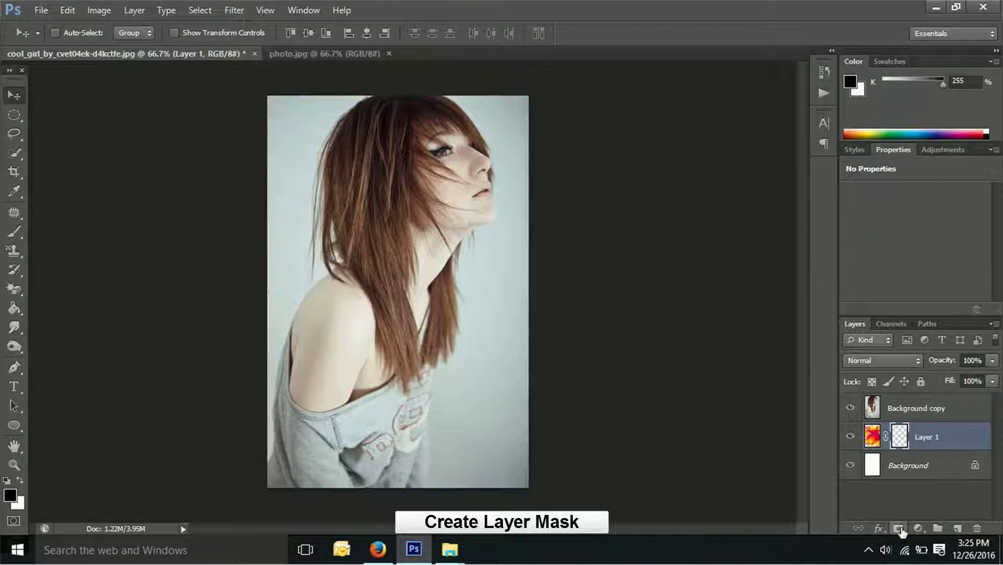
{"action": "left_click", "coordinate": [899, 437], "text": "alt"}
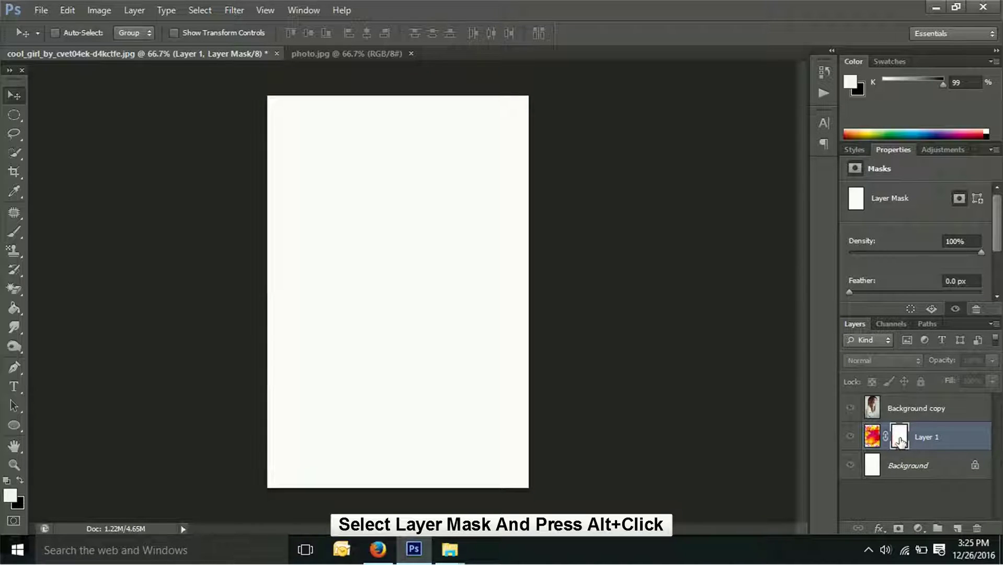
{"action": "left_click", "coordinate": [100, 10]}
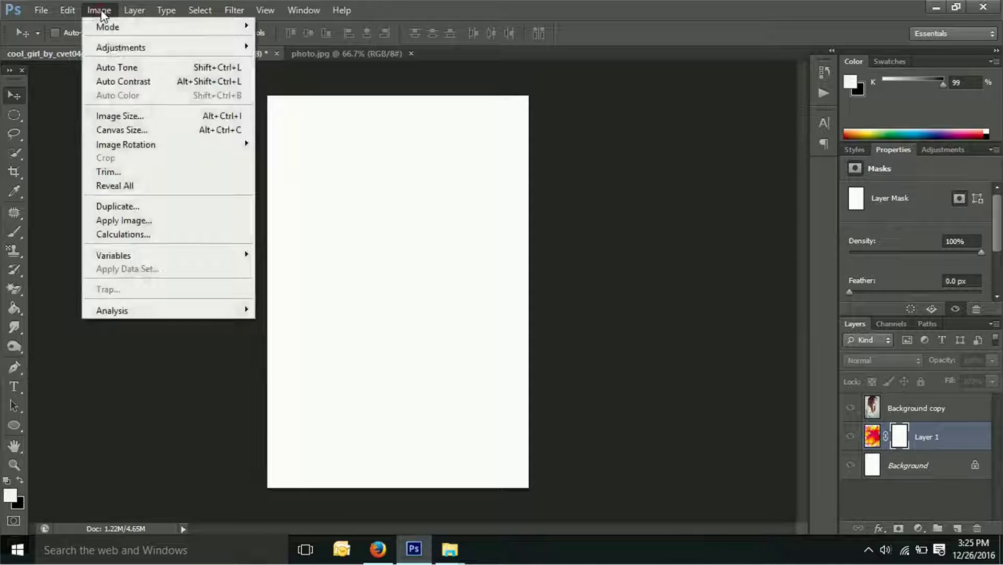
{"action": "mouse_move", "coordinate": [67, 10]}
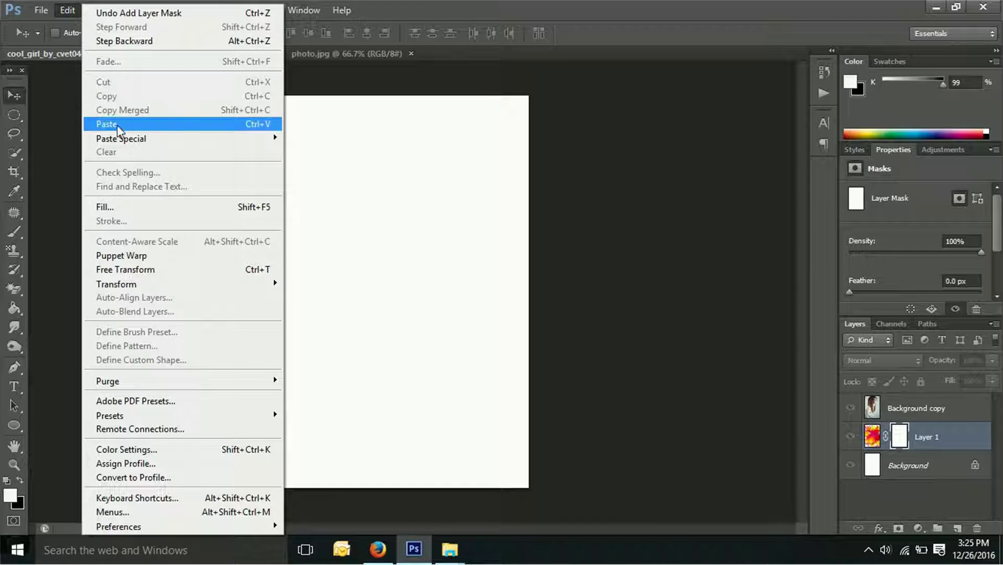
{"action": "mouse_move", "coordinate": [122, 138]}
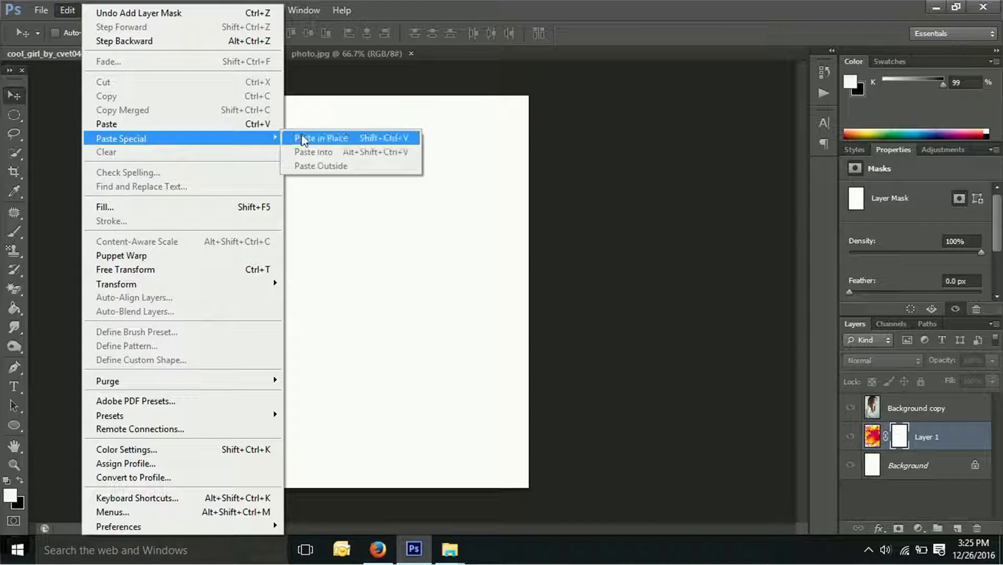
{"action": "left_click", "coordinate": [304, 138]}
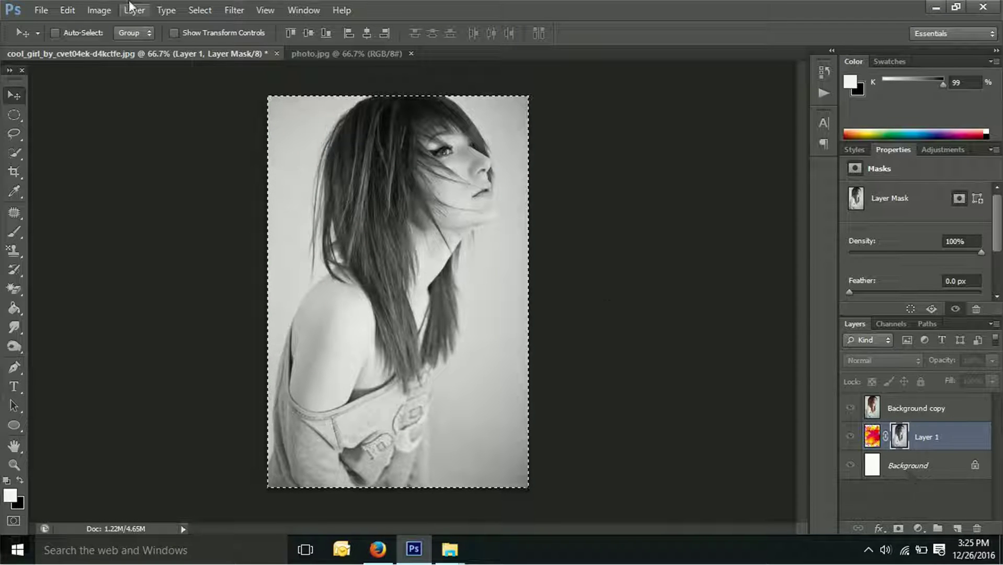
{"action": "left_click", "coordinate": [102, 10]}
{"action": "mouse_move", "coordinate": [121, 47]}
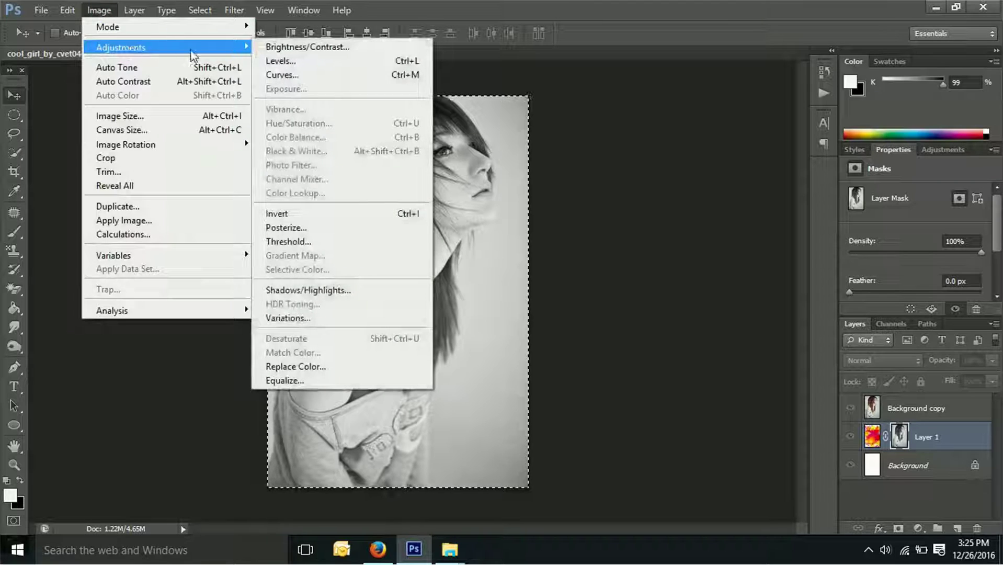
Step: Boost the mask's contrast with Curves, darkening shadows and brightening highlights
{"action": "left_click", "coordinate": [297, 73]}
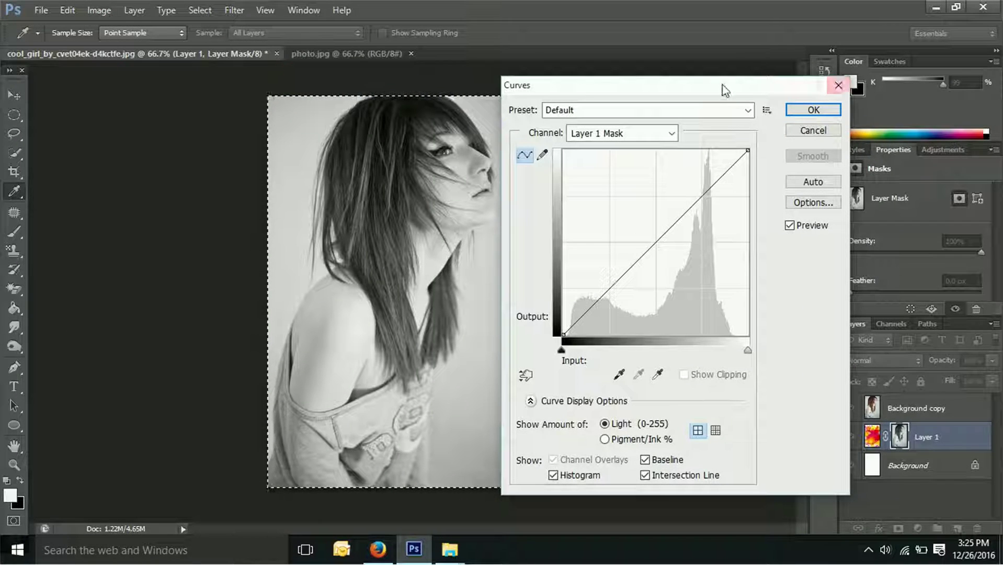
{"action": "left_click_drag", "start_coordinate": [723, 86], "coordinate": [821, 97]}
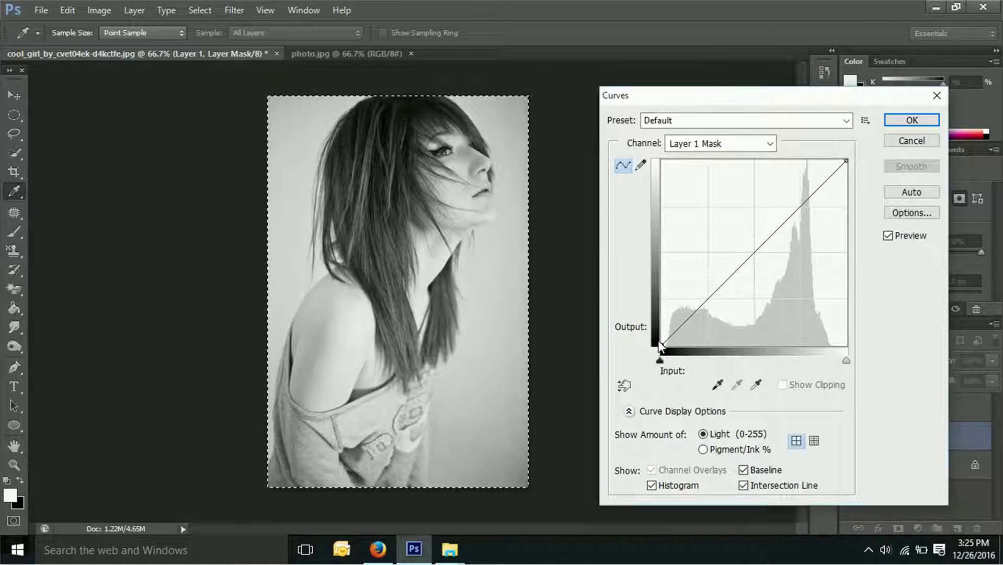
{"action": "left_click_drag", "start_coordinate": [660, 346], "coordinate": [684, 346]}
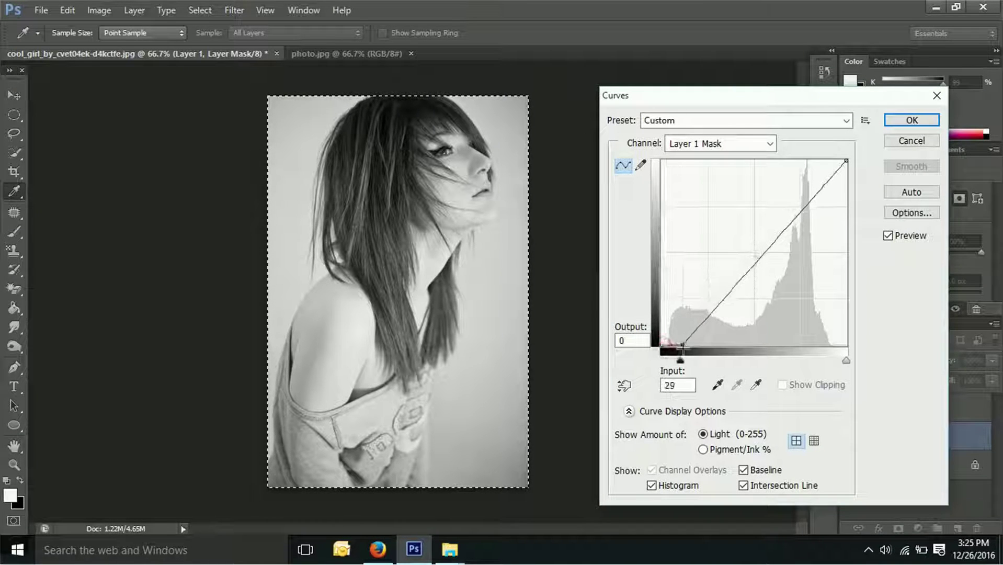
{"action": "left_click_drag", "start_coordinate": [684, 345], "coordinate": [742, 345]}
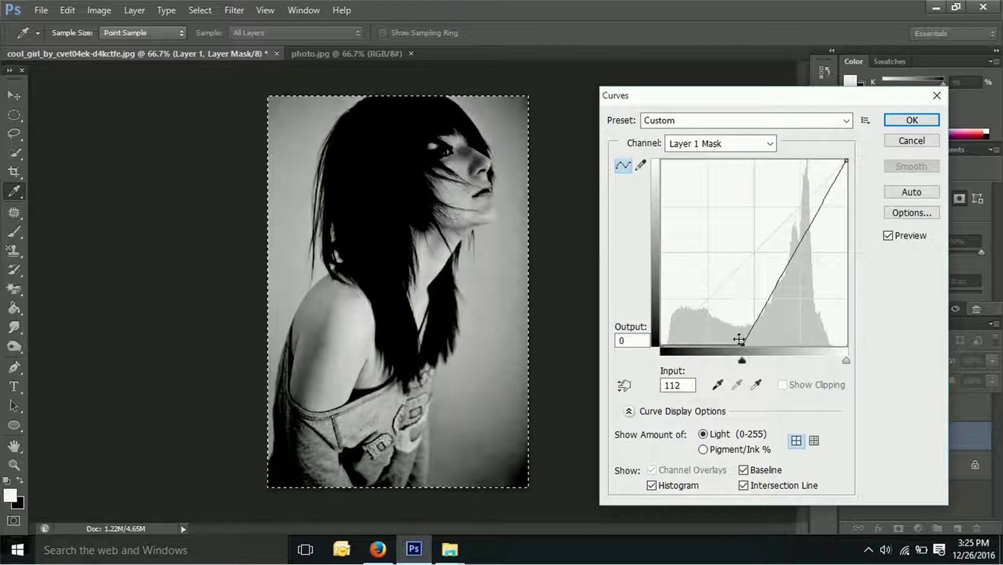
{"action": "left_click_drag", "start_coordinate": [846, 160], "coordinate": [765, 160]}
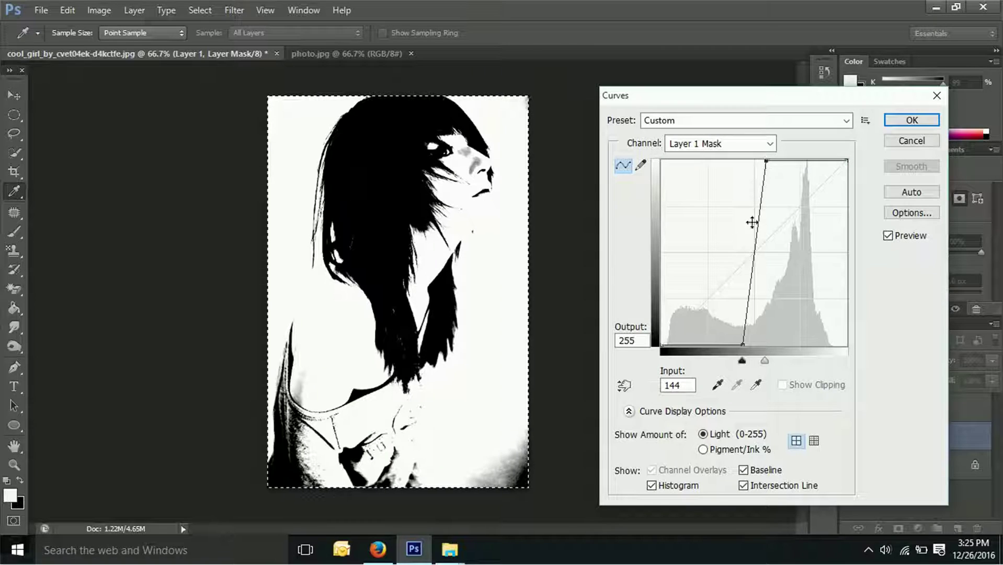
{"action": "left_click_drag", "start_coordinate": [765, 160], "coordinate": [780, 160]}
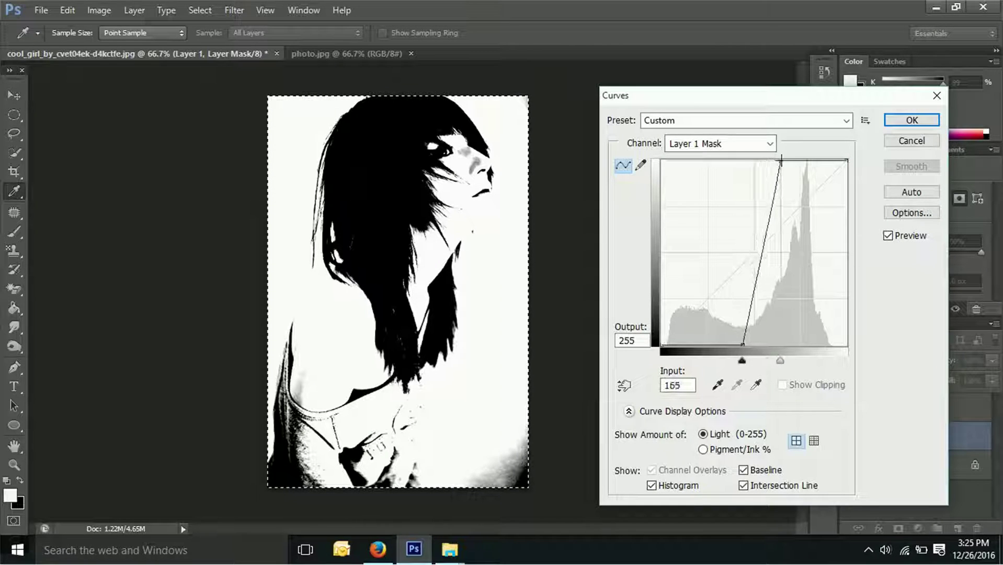
{"action": "left_click_drag", "start_coordinate": [780, 160], "coordinate": [777, 160]}
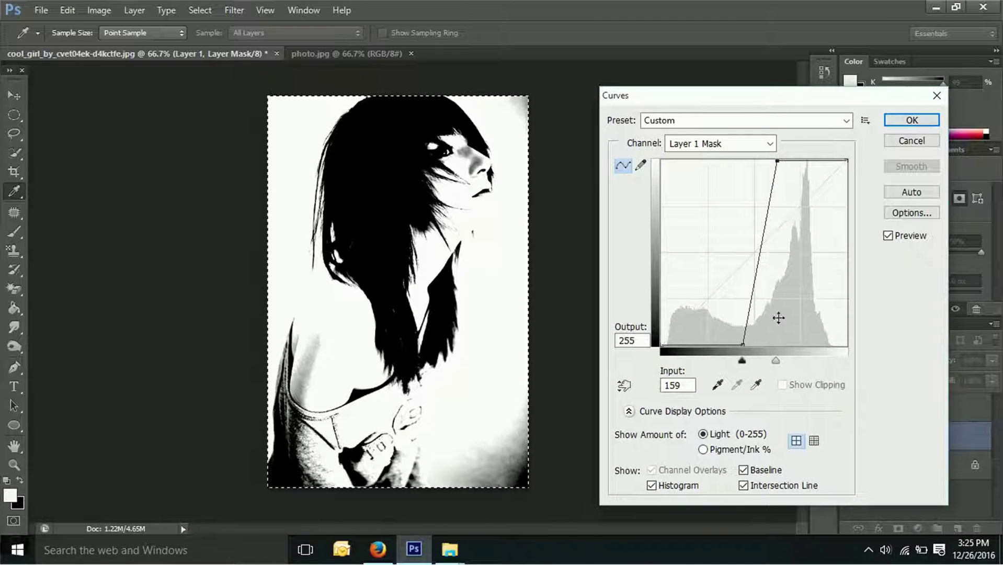
{"action": "left_click_drag", "start_coordinate": [743, 343], "coordinate": [734, 343]}
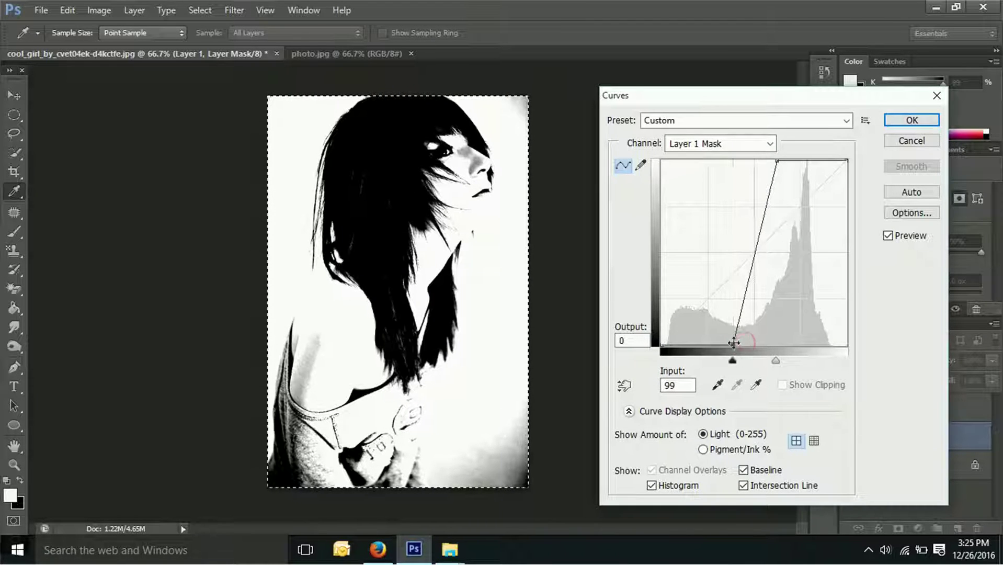
{"action": "left_click_drag", "start_coordinate": [778, 162], "coordinate": [794, 159]}
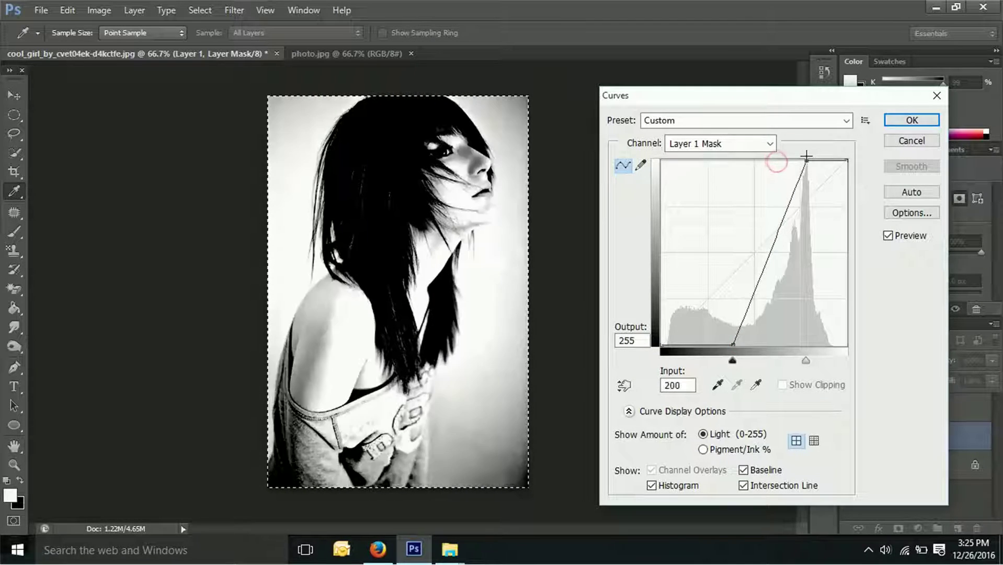
{"action": "left_click_drag", "start_coordinate": [794, 159], "coordinate": [772, 160]}
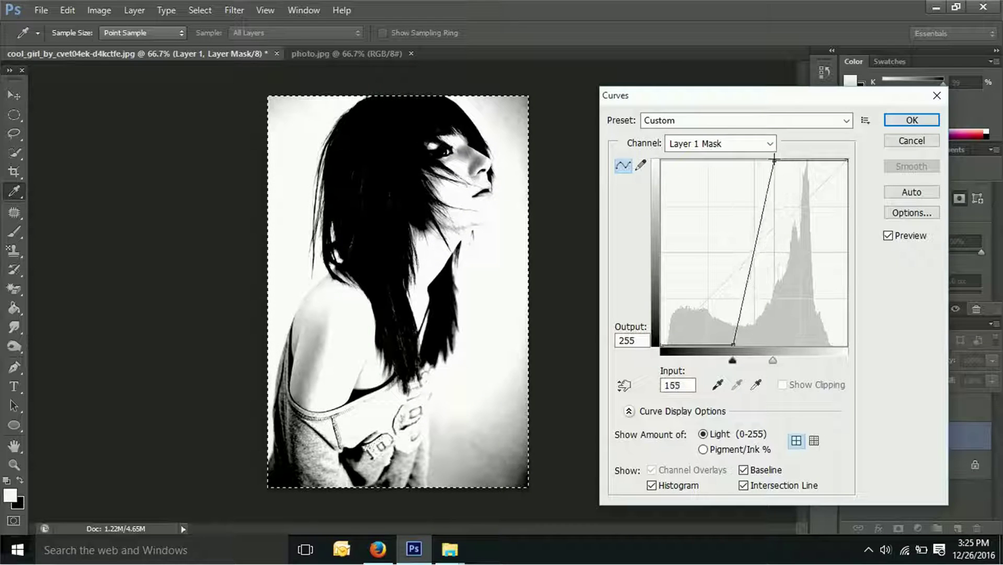
{"action": "left_click_drag", "start_coordinate": [730, 343], "coordinate": [751, 344]}
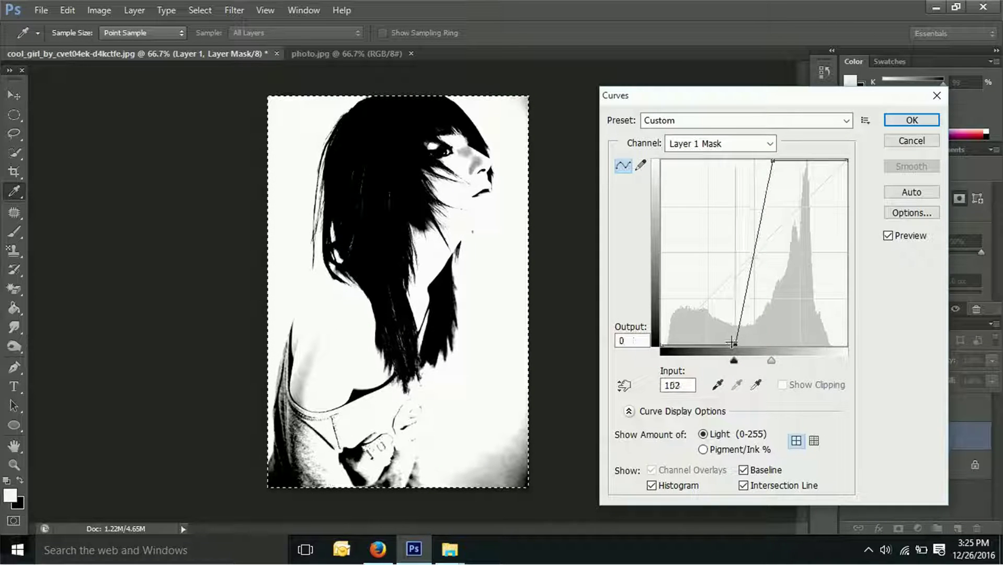
{"action": "left_click_drag", "start_coordinate": [774, 159], "coordinate": [765, 161]}
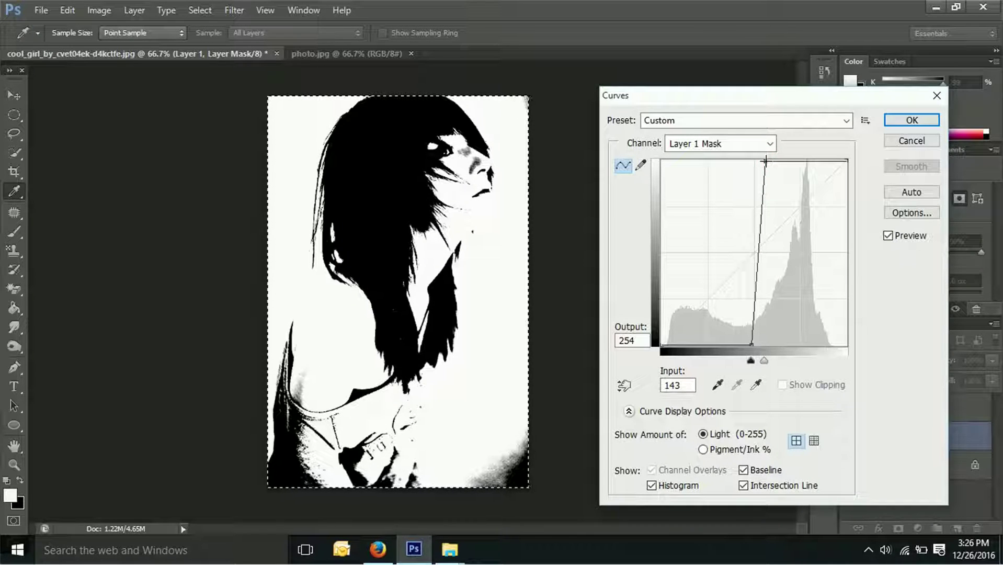
{"action": "mouse_move", "coordinate": [765, 161]}
{"action": "left_mouse_down"}
{"action": "mouse_move", "coordinate": [776, 178]}
{"action": "mouse_move", "coordinate": [766, 161]}
{"action": "left_mouse_up"}
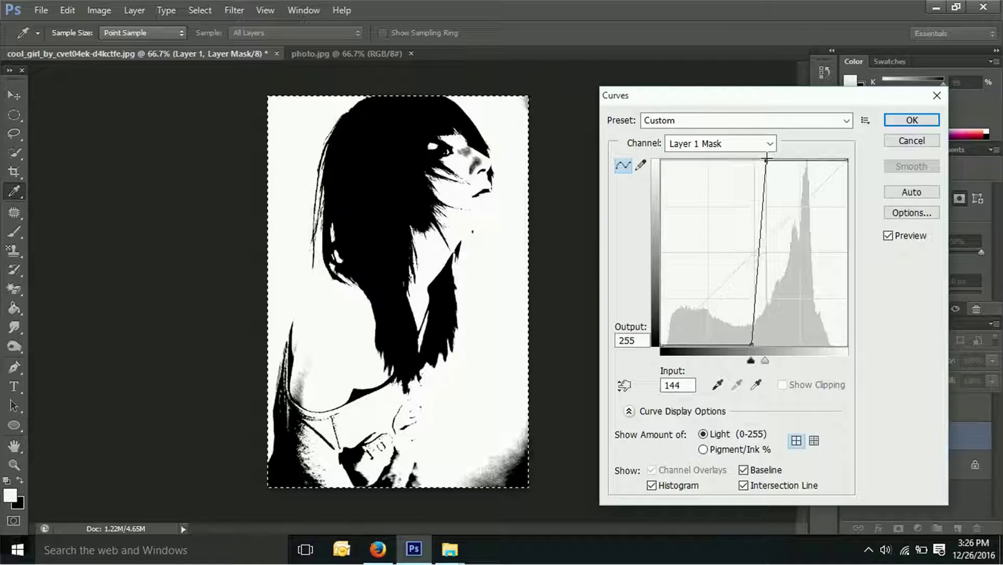
{"action": "left_click", "coordinate": [909, 121]}
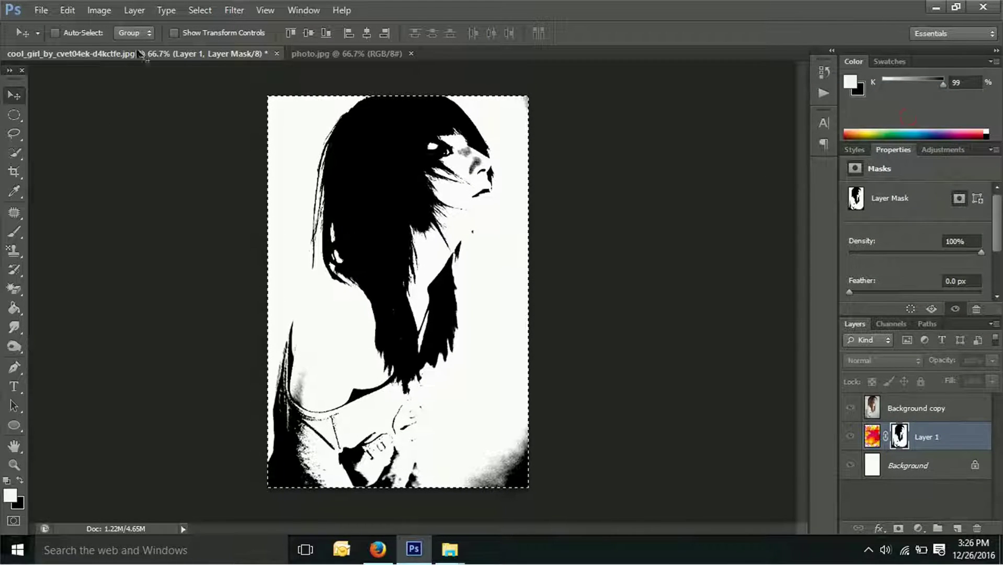
Step: Invert Layer 1's mask so the silhouette turns white on black
{"action": "left_click", "coordinate": [99, 10]}
{"action": "mouse_move", "coordinate": [122, 47]}
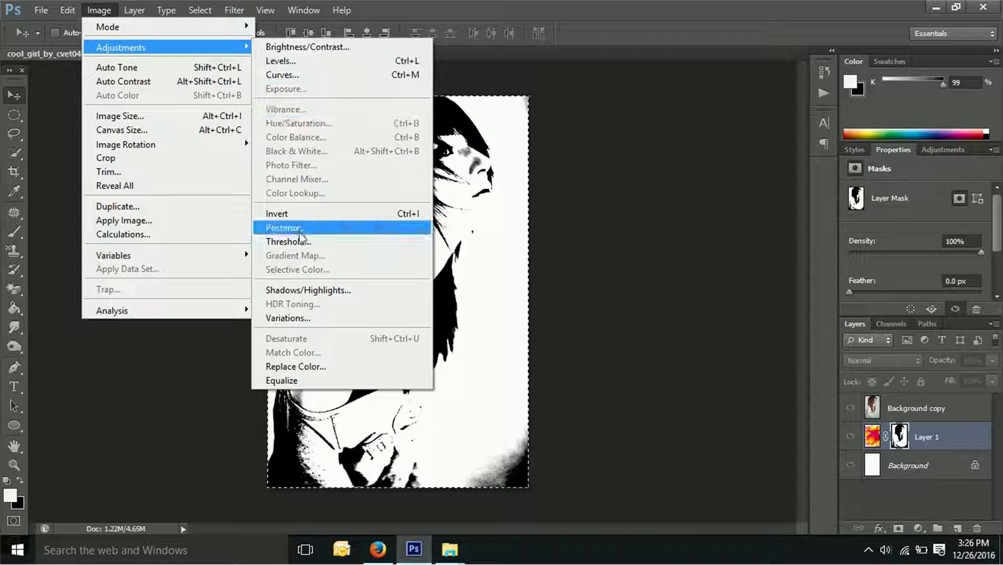
{"action": "left_click", "coordinate": [301, 216]}
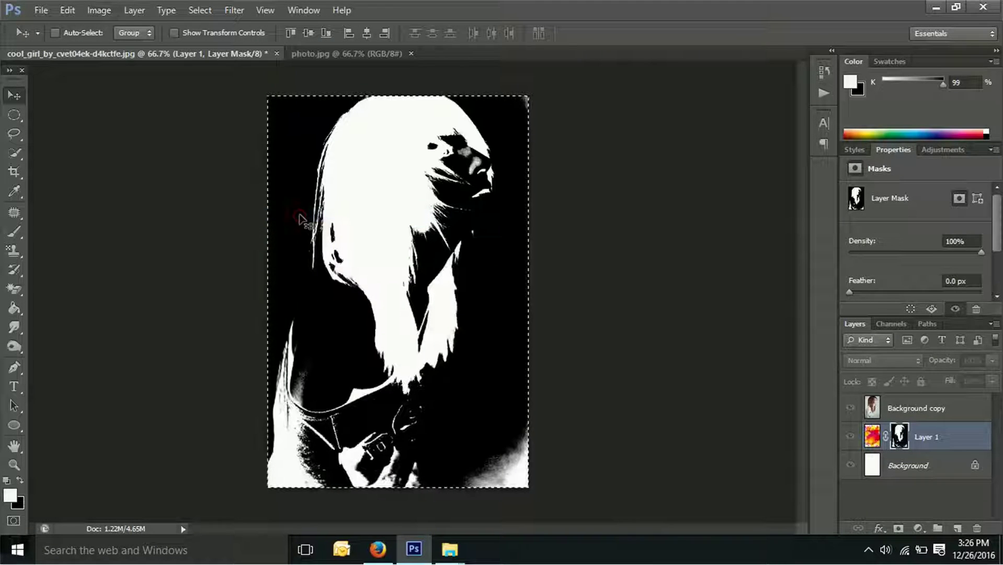
{"action": "left_click", "coordinate": [873, 438]}
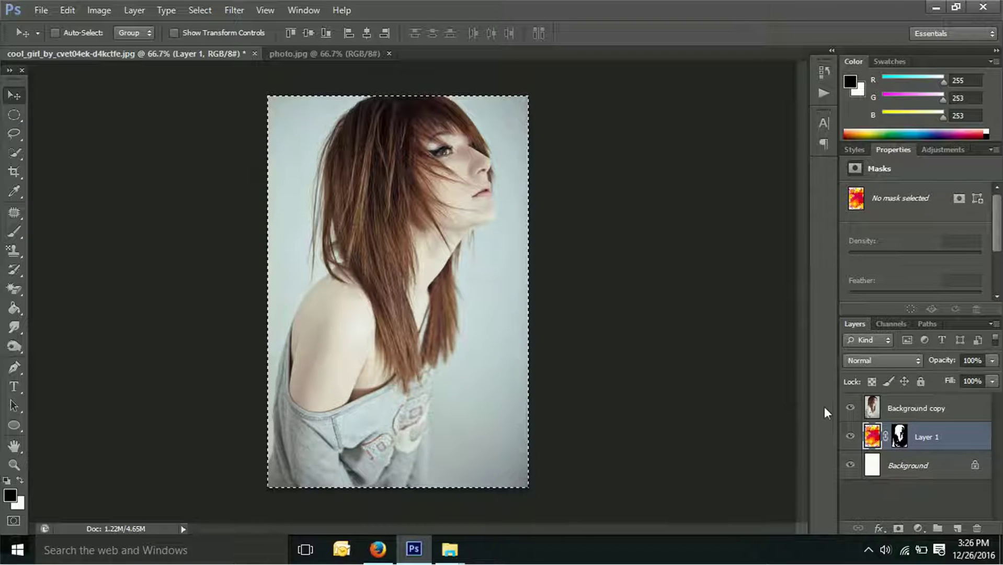
Step: Hide and reshow Background copy to preview the splash portrait, then make Background copy active
{"action": "left_click", "coordinate": [851, 409]}
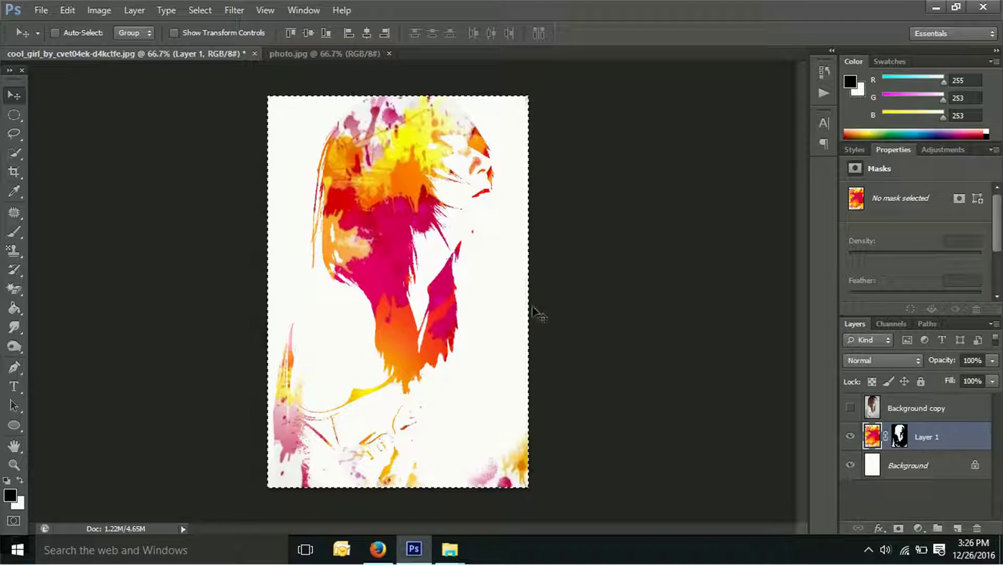
{"action": "left_click", "coordinate": [849, 409]}
{"action": "left_click", "coordinate": [873, 410]}
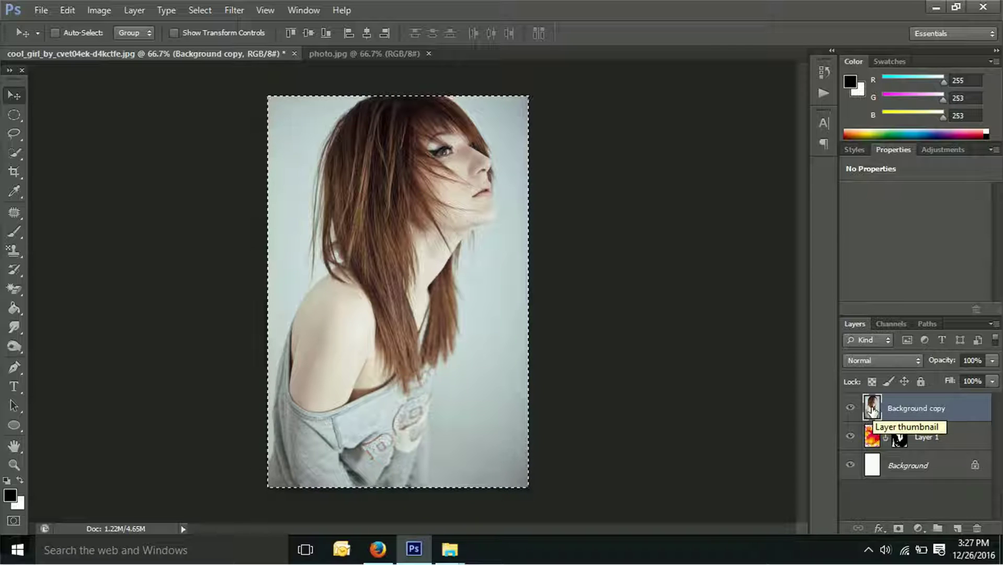
Step: Desaturate the Background copy photo and lower its opacity to 68%
{"action": "left_click", "coordinate": [99, 10]}
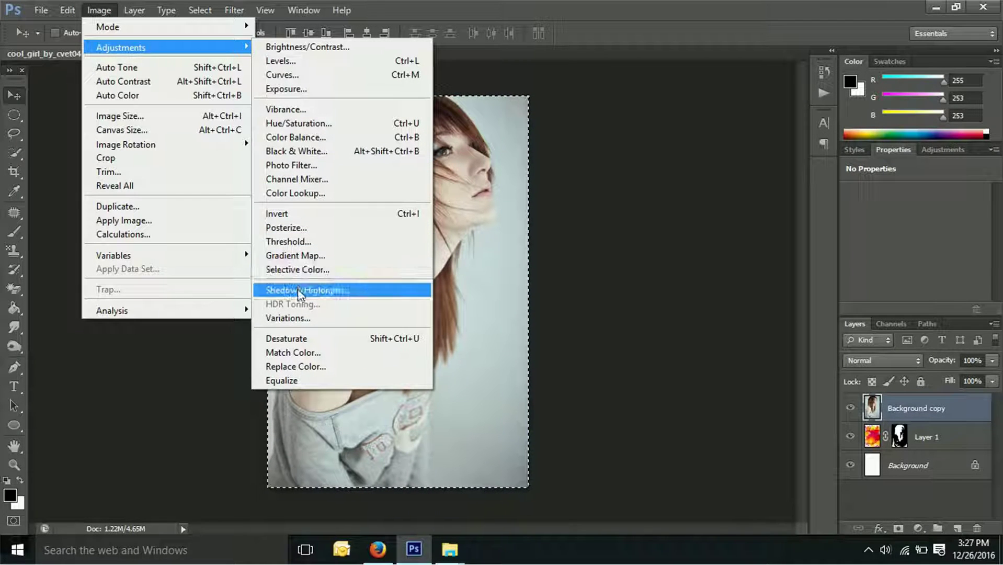
{"action": "left_click", "coordinate": [296, 338]}
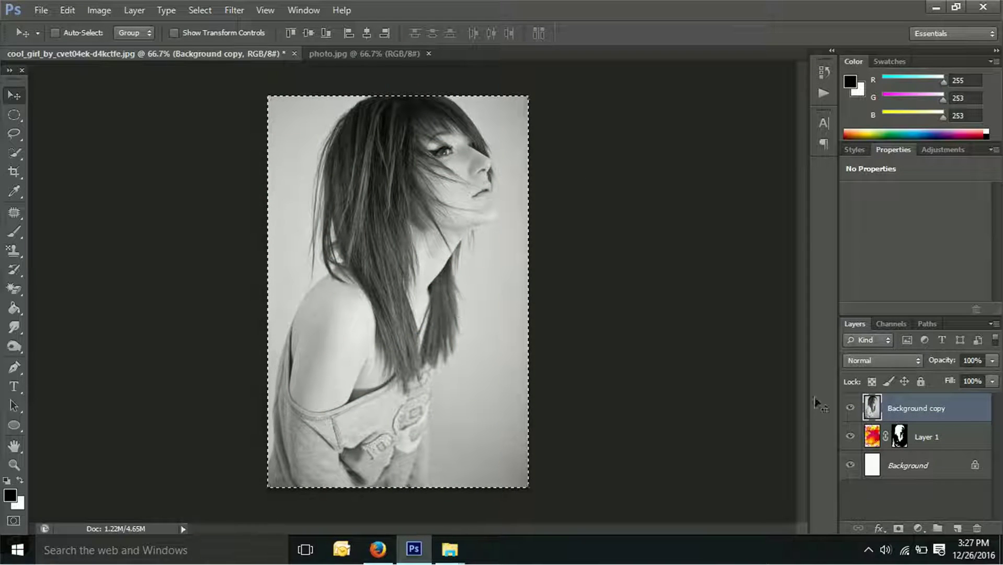
{"action": "left_click", "coordinate": [992, 360]}
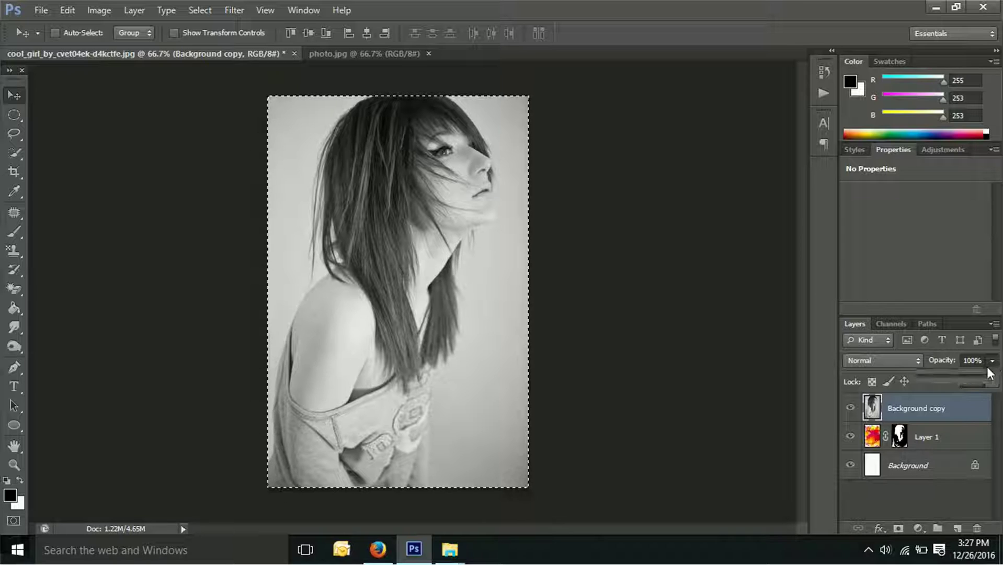
{"action": "left_click_drag", "start_coordinate": [992, 375], "coordinate": [968, 382]}
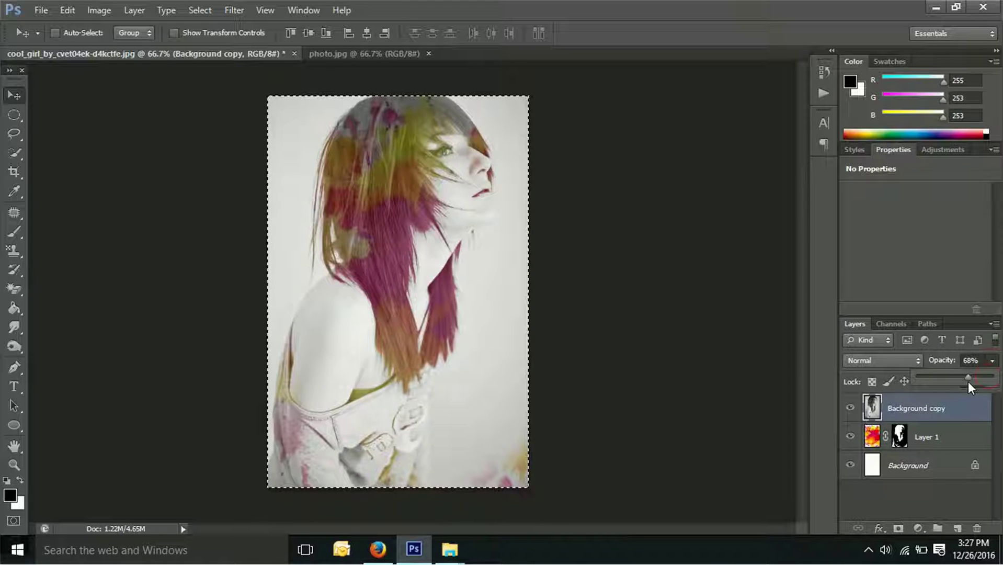
{"action": "left_click", "coordinate": [714, 353]}
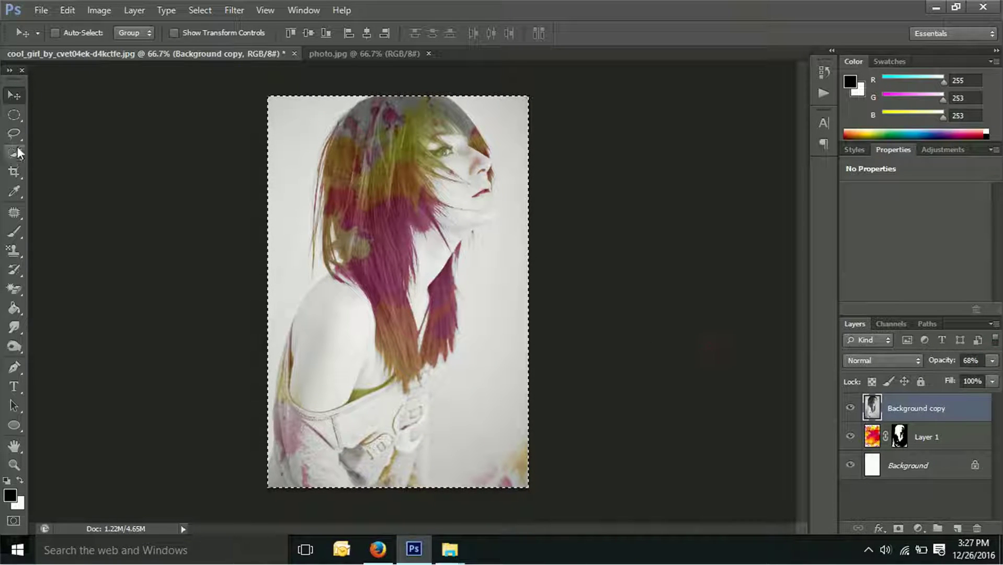
Step: Deselect the selection around the canvas
{"action": "left_click", "coordinate": [207, 10]}
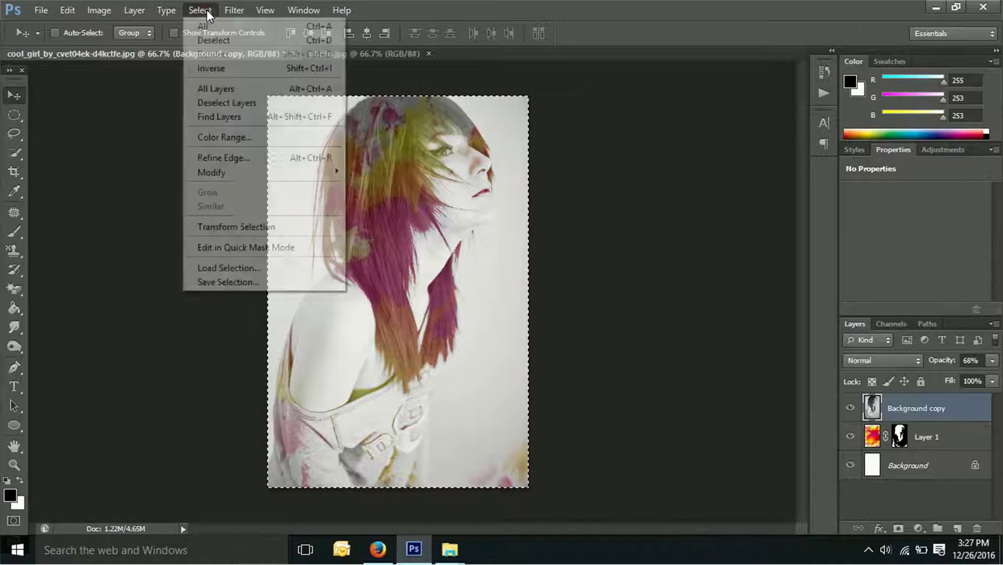
{"action": "left_click", "coordinate": [207, 40]}
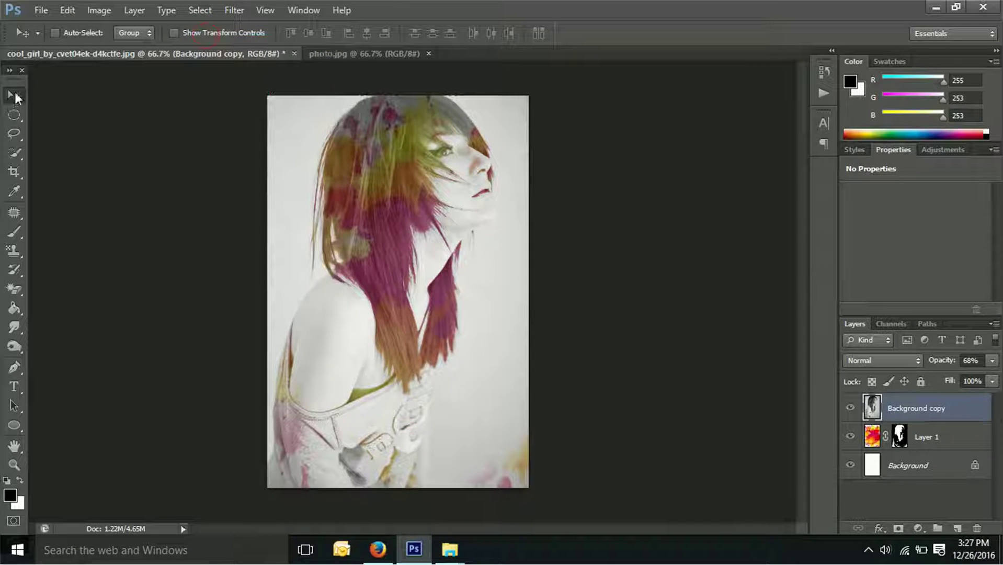
{"action": "left_click", "coordinate": [41, 10]}
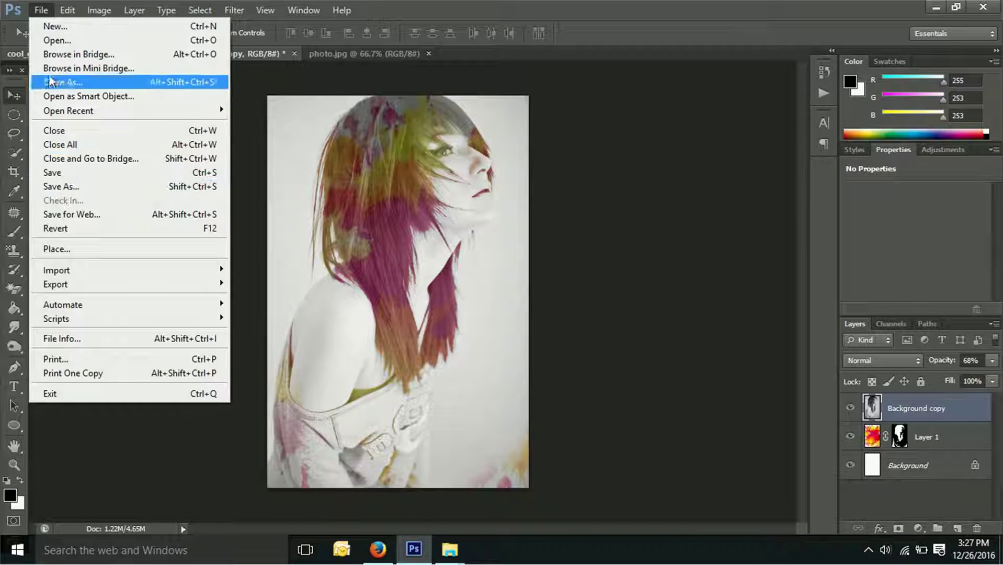
Step: Open the wood texture 0ckPWb2 and drag it into the portrait as Layer 2
{"action": "left_click", "coordinate": [62, 41]}
{"action": "left_click", "coordinate": [434, 125]}
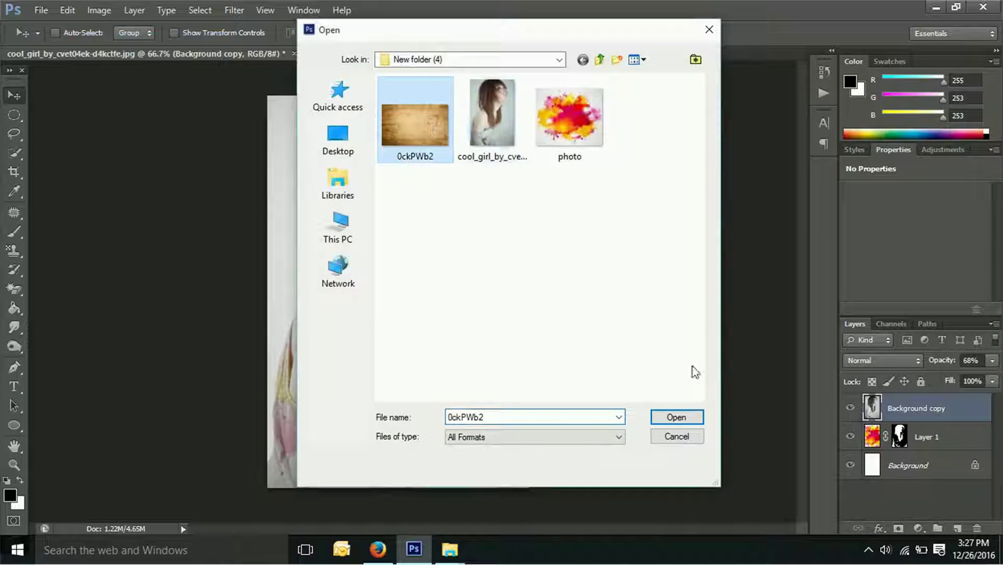
{"action": "left_click", "coordinate": [676, 417]}
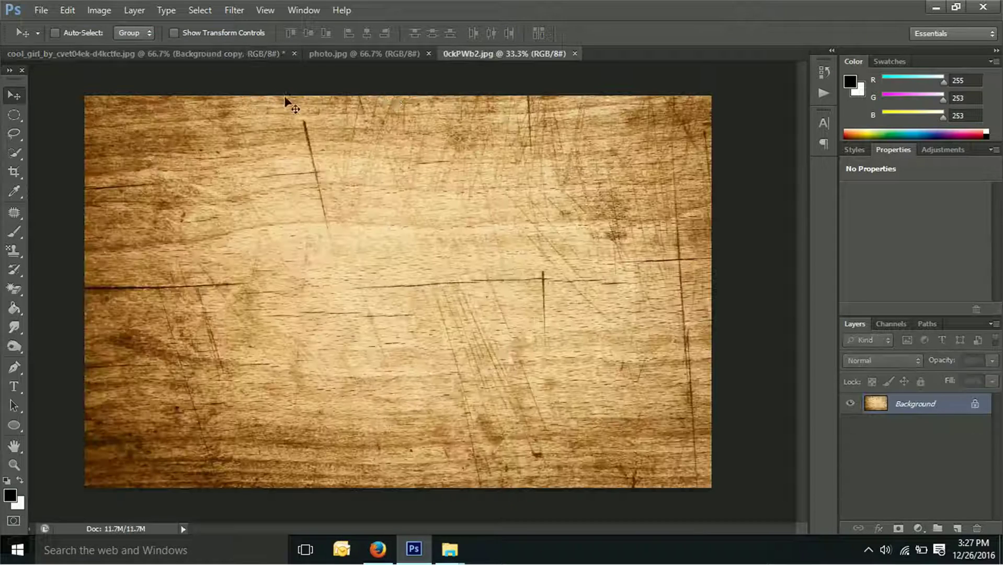
{"action": "mouse_move", "coordinate": [395, 207]}
{"action": "left_mouse_down"}
{"action": "mouse_move", "coordinate": [388, 256]}
{"action": "mouse_move", "coordinate": [408, 270]}
{"action": "left_mouse_up"}
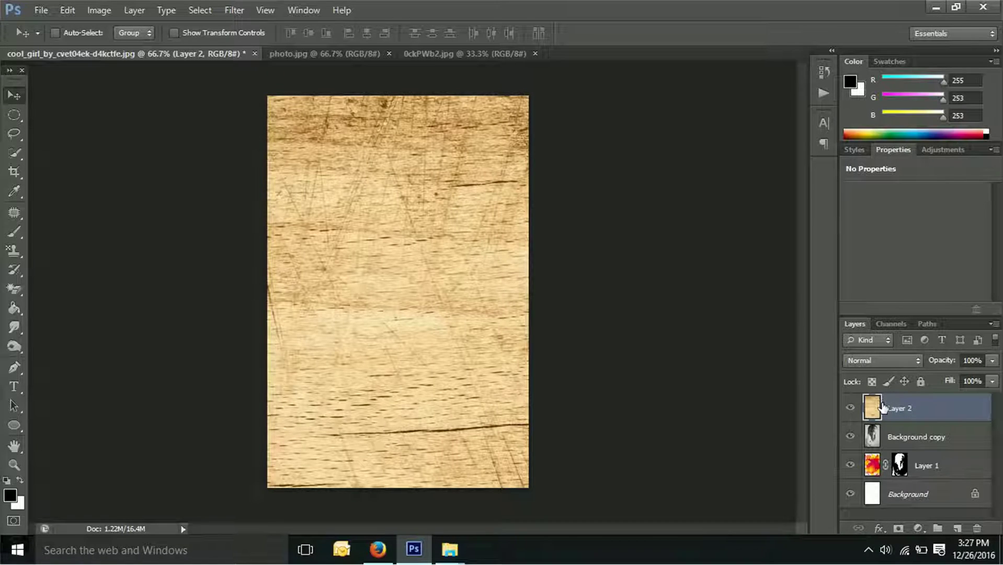
Step: Hide the wood Layer 2 and set Background copy's blend mode to Multiply
{"action": "left_click", "coordinate": [875, 440]}
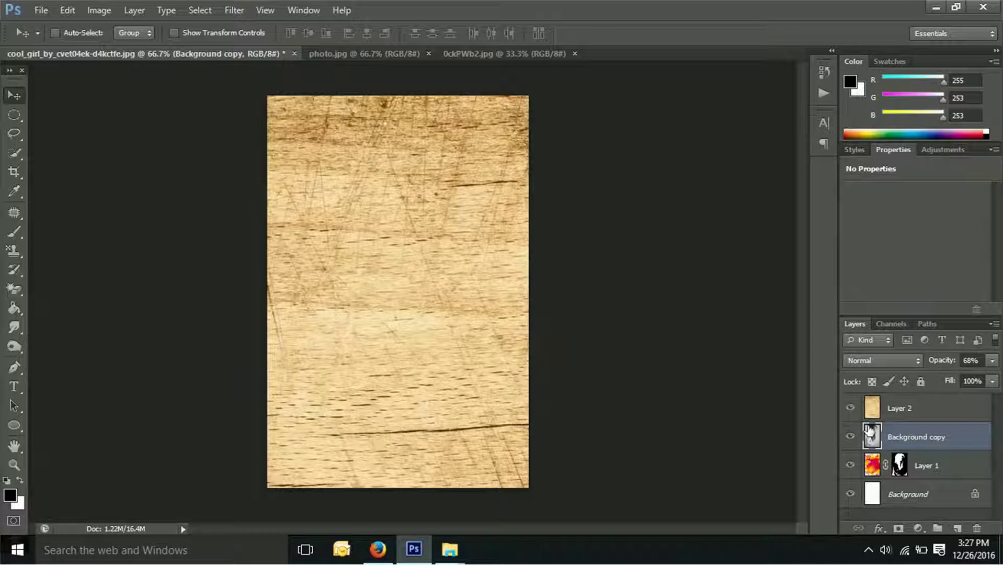
{"action": "left_click", "coordinate": [876, 468]}
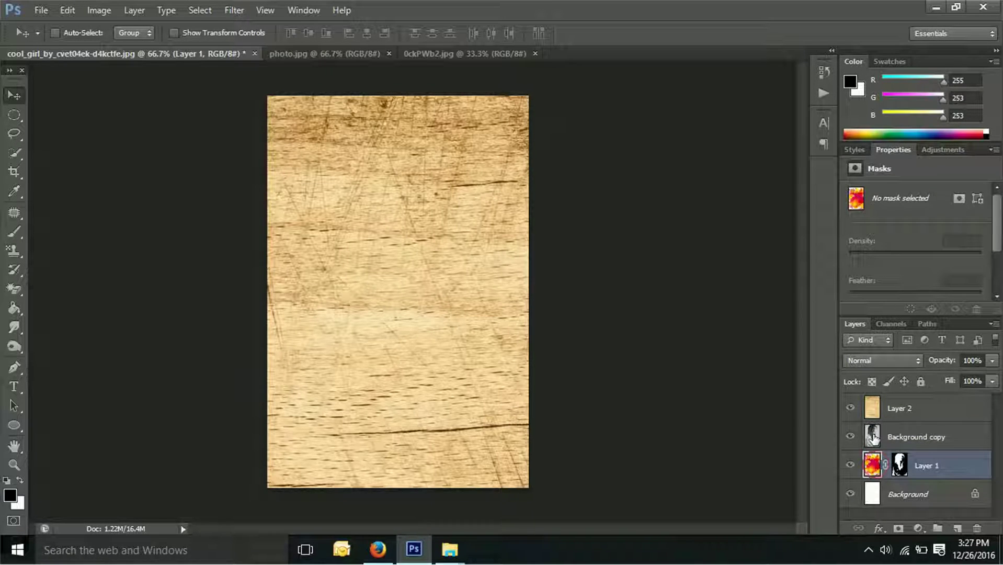
{"action": "left_click", "coordinate": [872, 437]}
{"action": "left_click", "coordinate": [873, 412]}
{"action": "left_click", "coordinate": [873, 436]}
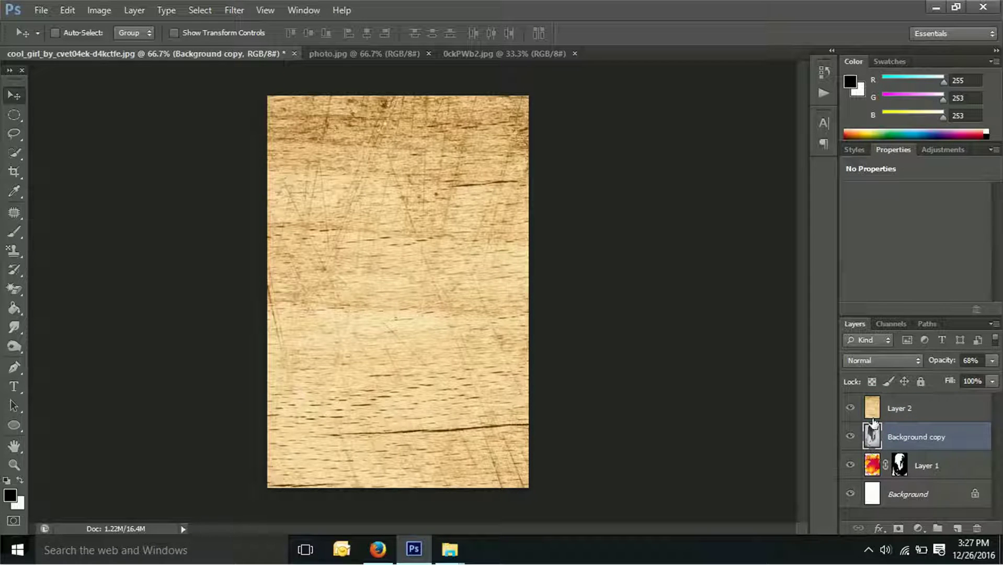
{"action": "left_click", "coordinate": [850, 408]}
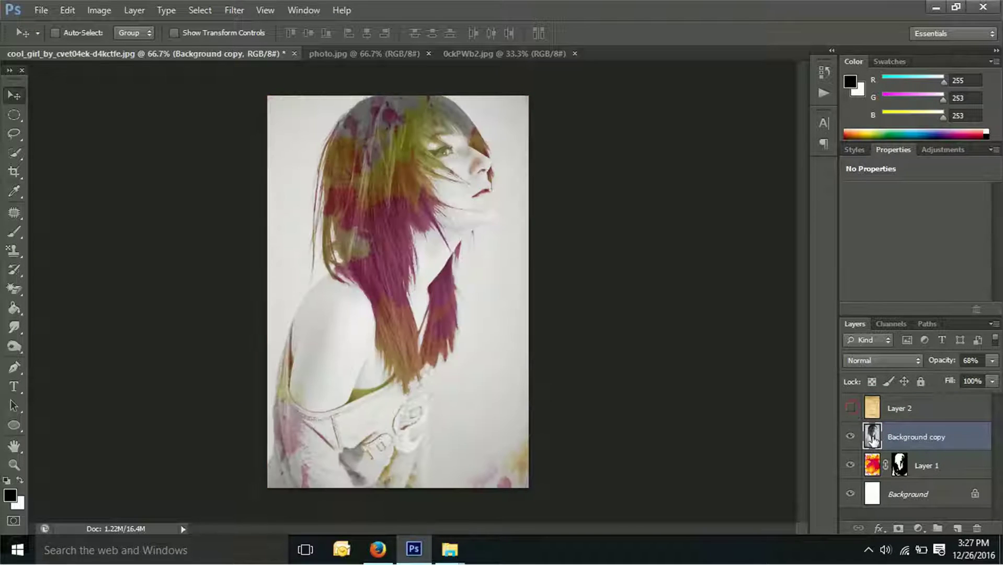
{"action": "left_click", "coordinate": [903, 358]}
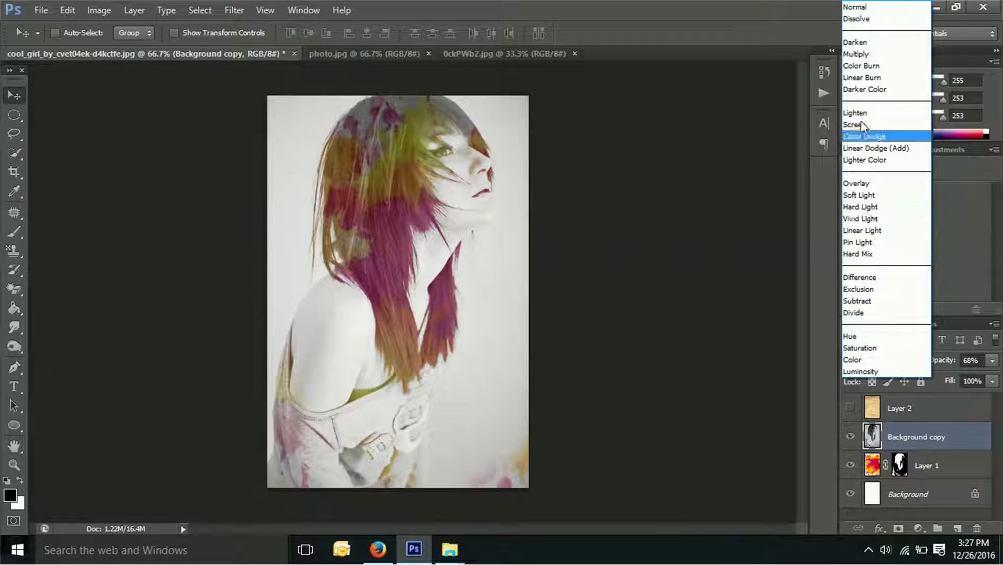
{"action": "left_click", "coordinate": [861, 54]}
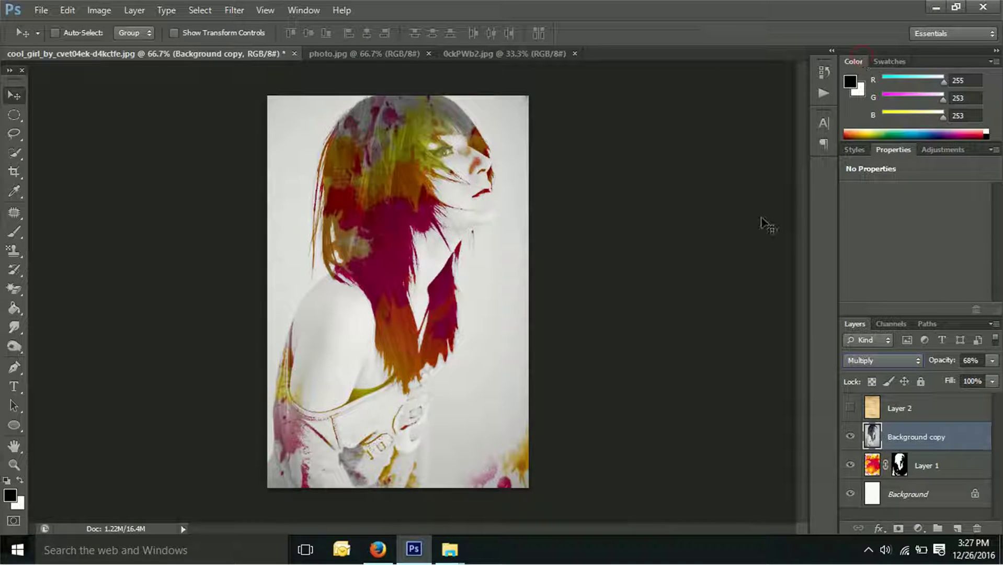
{"action": "left_click", "coordinate": [874, 413]}
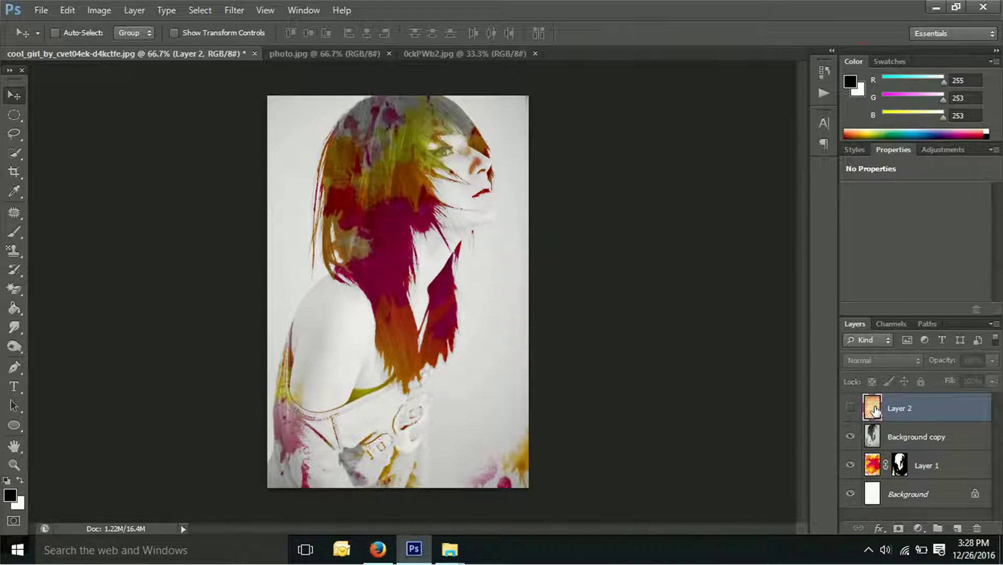
Step: Show the wood Layer 2 at 17% opacity and hide Background copy
{"action": "left_click", "coordinate": [851, 408]}
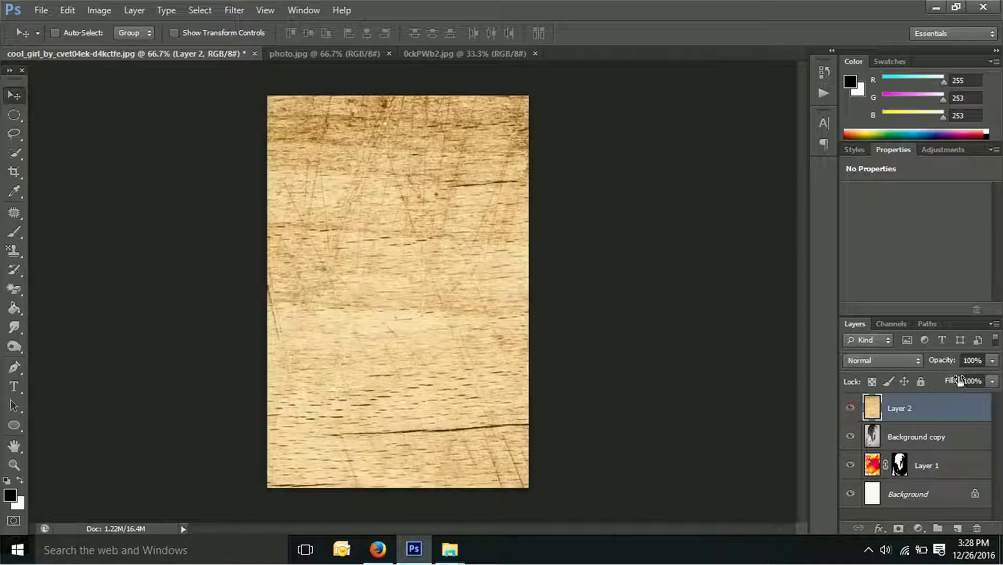
{"action": "left_click", "coordinate": [992, 361]}
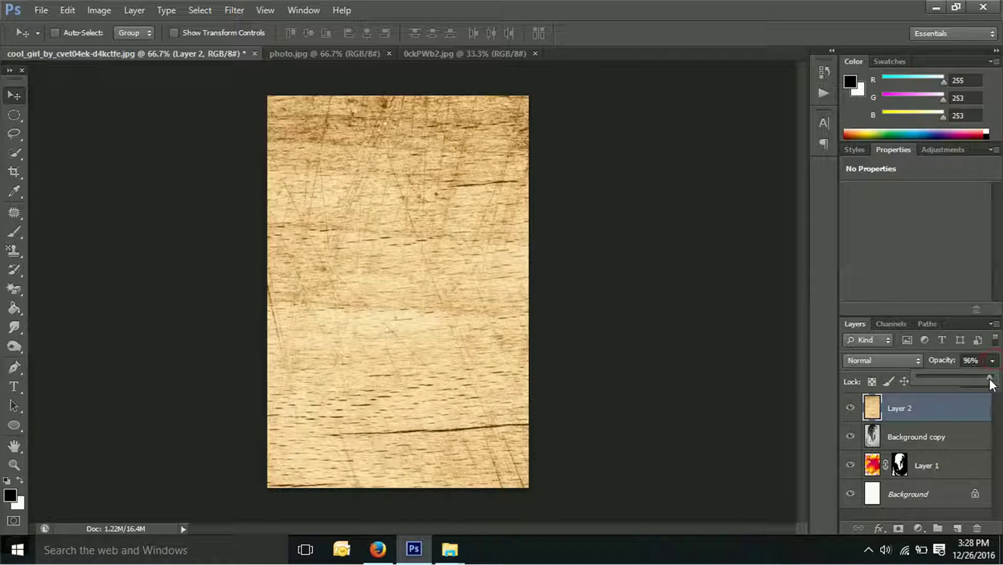
{"action": "left_click_drag", "start_coordinate": [951, 377], "coordinate": [926, 377]}
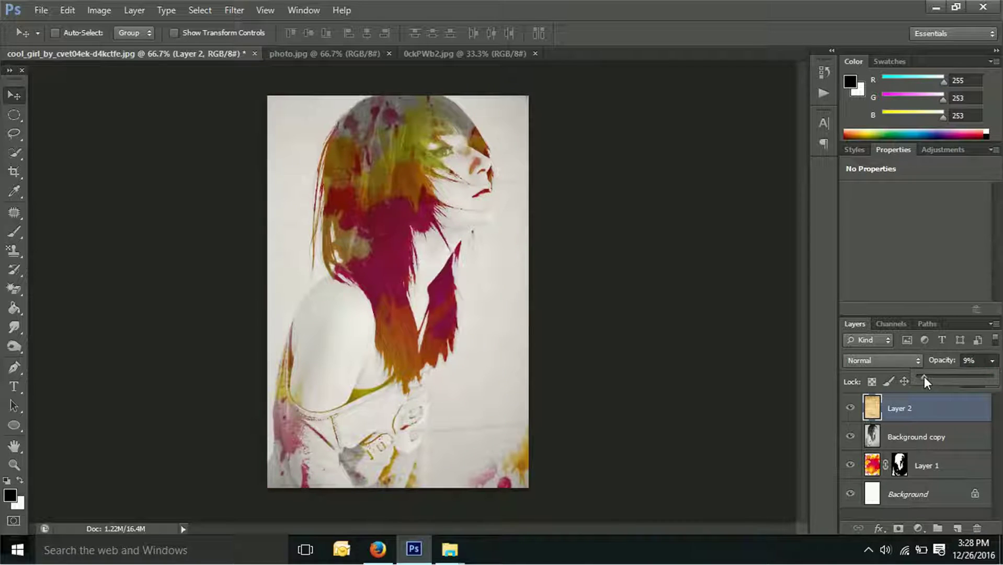
{"action": "left_click_drag", "start_coordinate": [925, 377], "coordinate": [930, 375]}
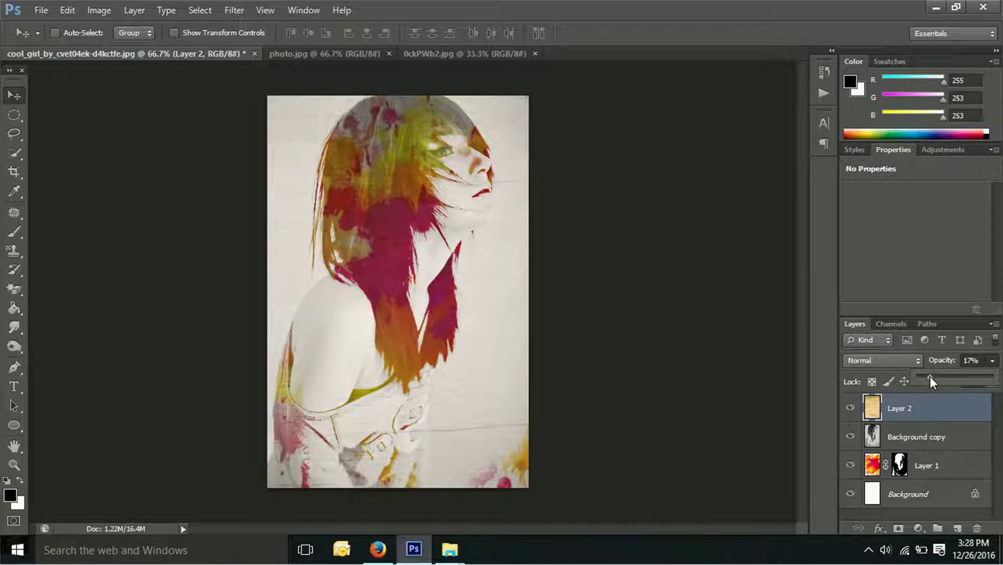
{"action": "left_click", "coordinate": [850, 435]}
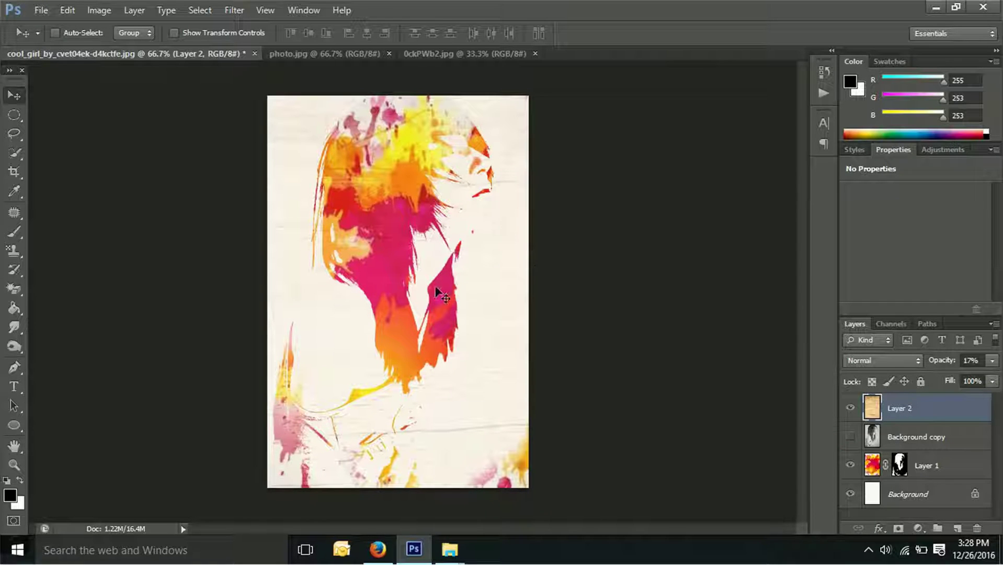
{"action": "left_click", "coordinate": [13, 95]}
{"action": "key", "text": "ctrl+minus"}
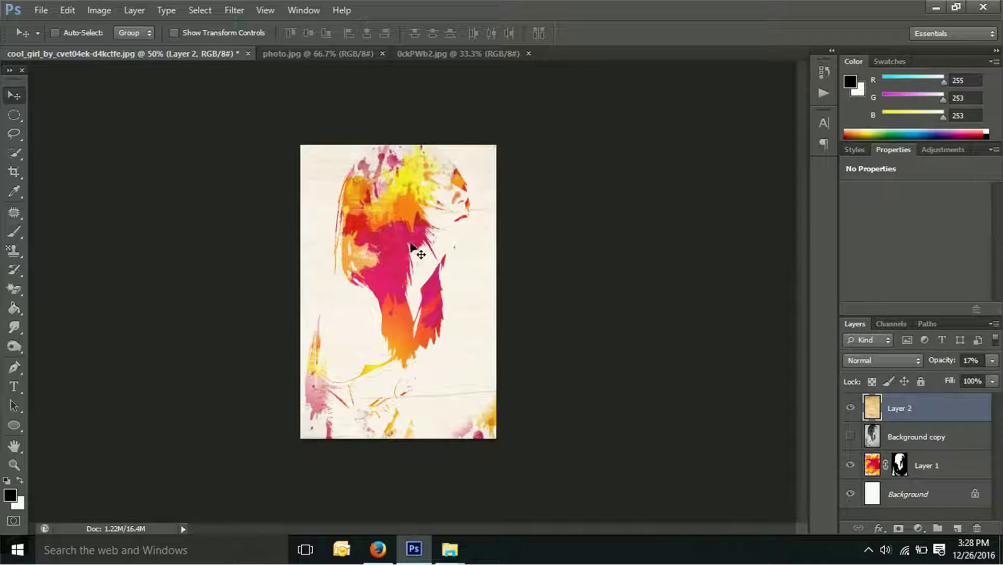
{"action": "key", "text": "ctrl+plus"}
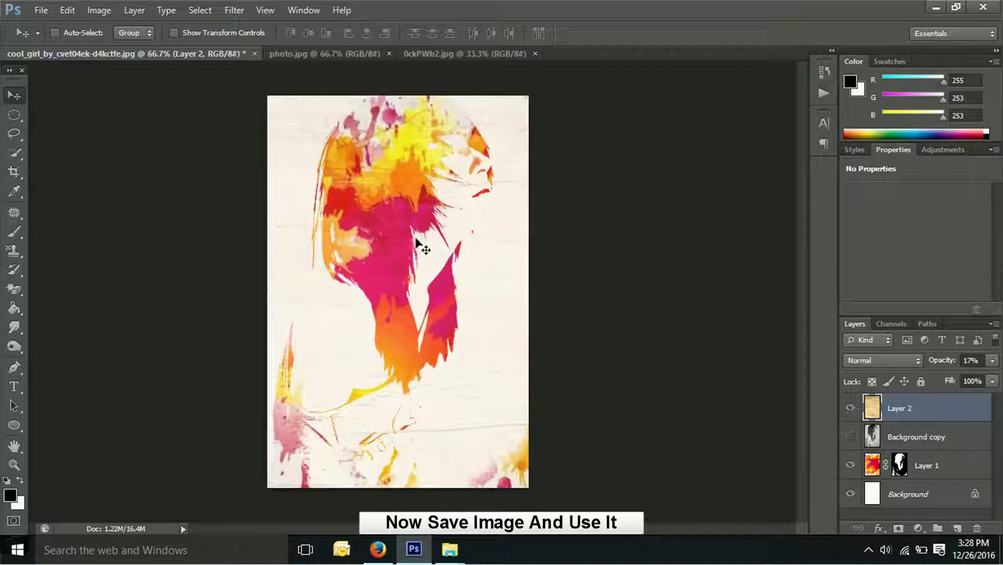